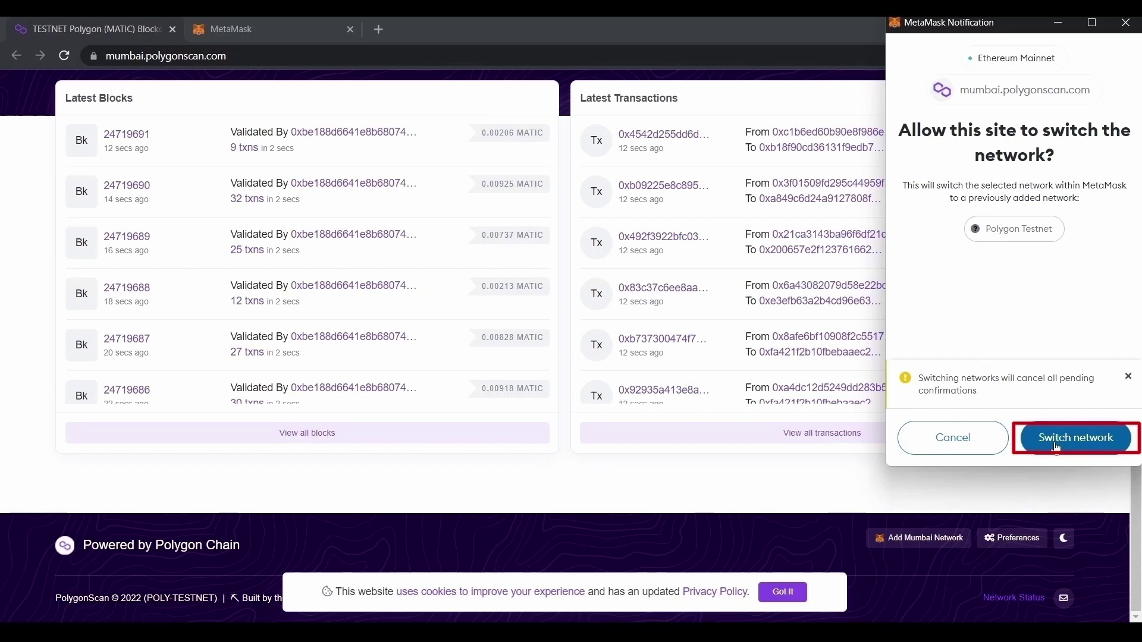
- Approve the site's request to switch to Polygon Testnet, and check the selected network in the MetaMask wallet
click(1056, 446)
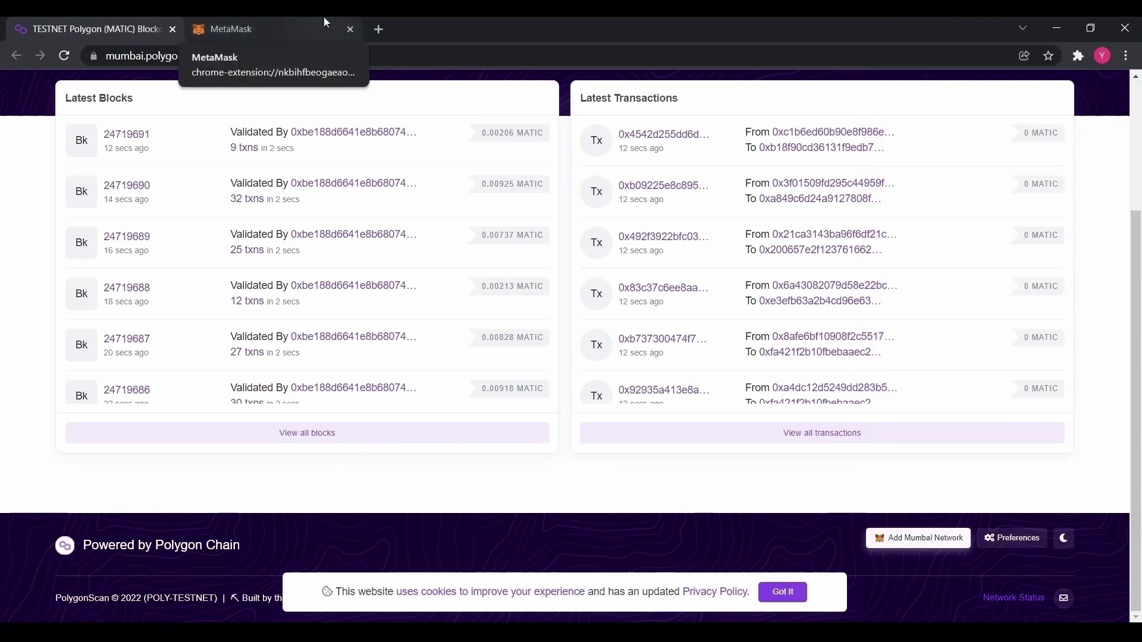
click(324, 19)
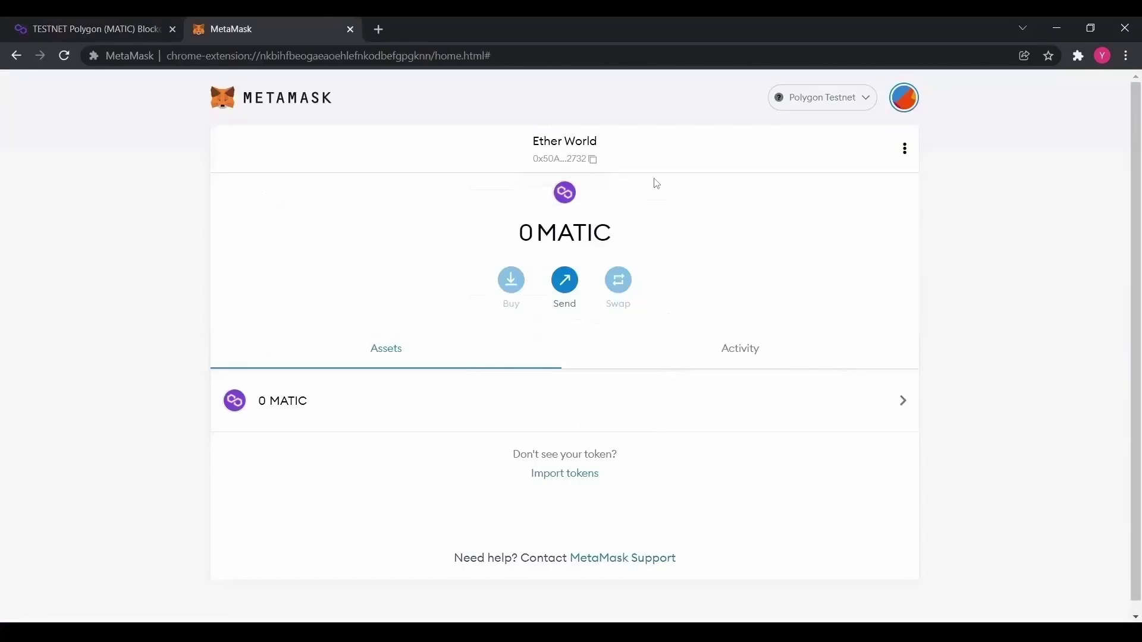
click(822, 98)
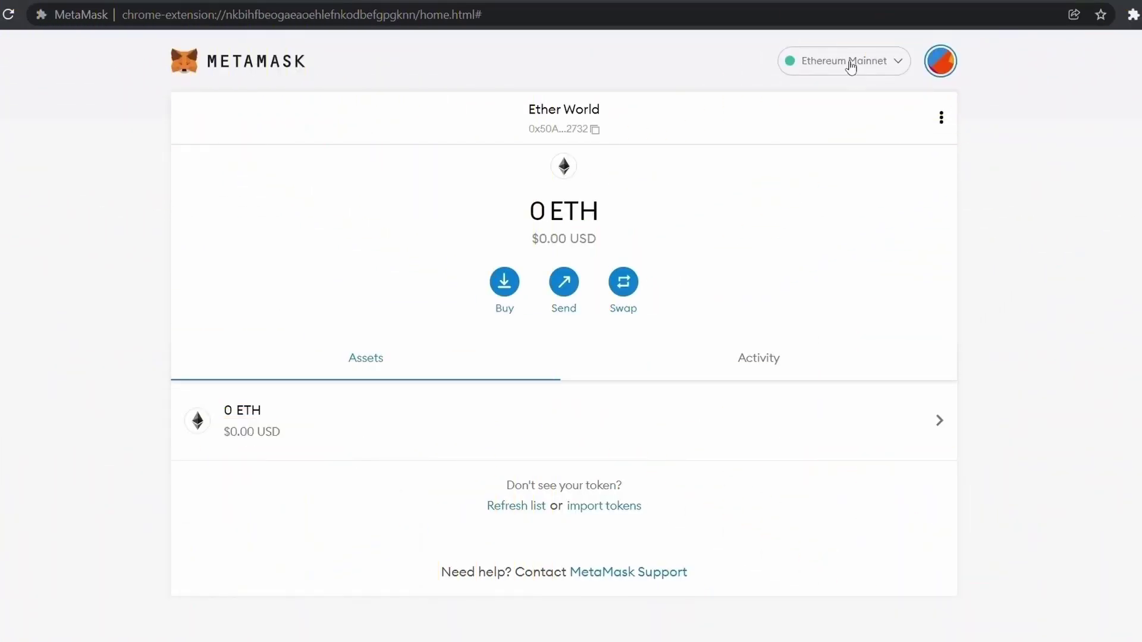
- Start adding a custom network in MetaMask and set its network name to Polygon Testnet, copied from the Word notes
click(851, 64)
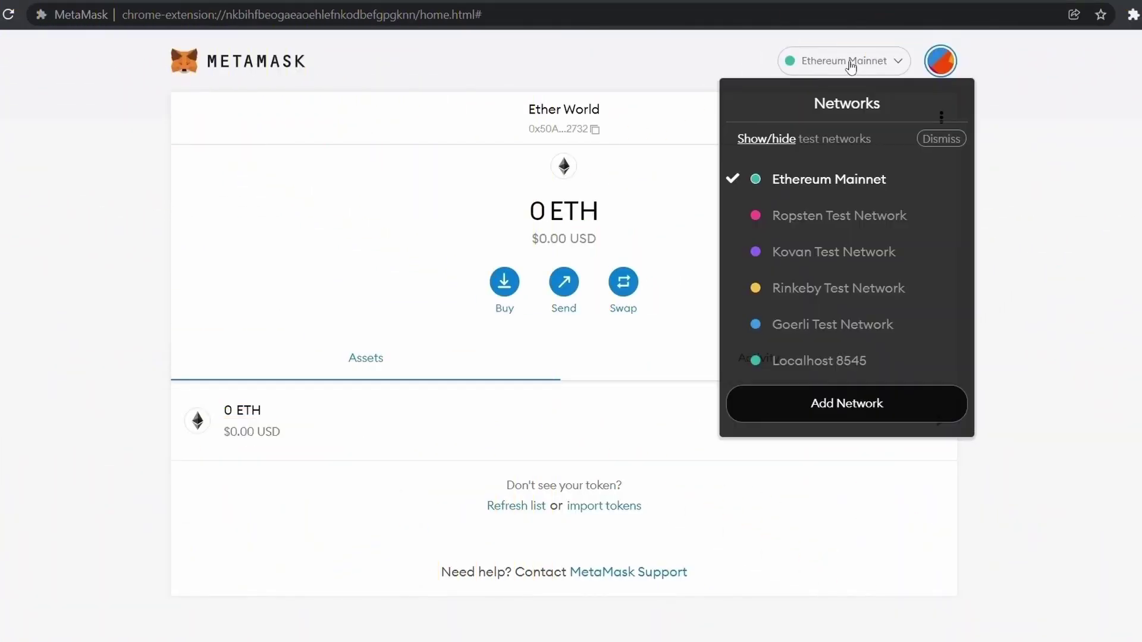
click(826, 410)
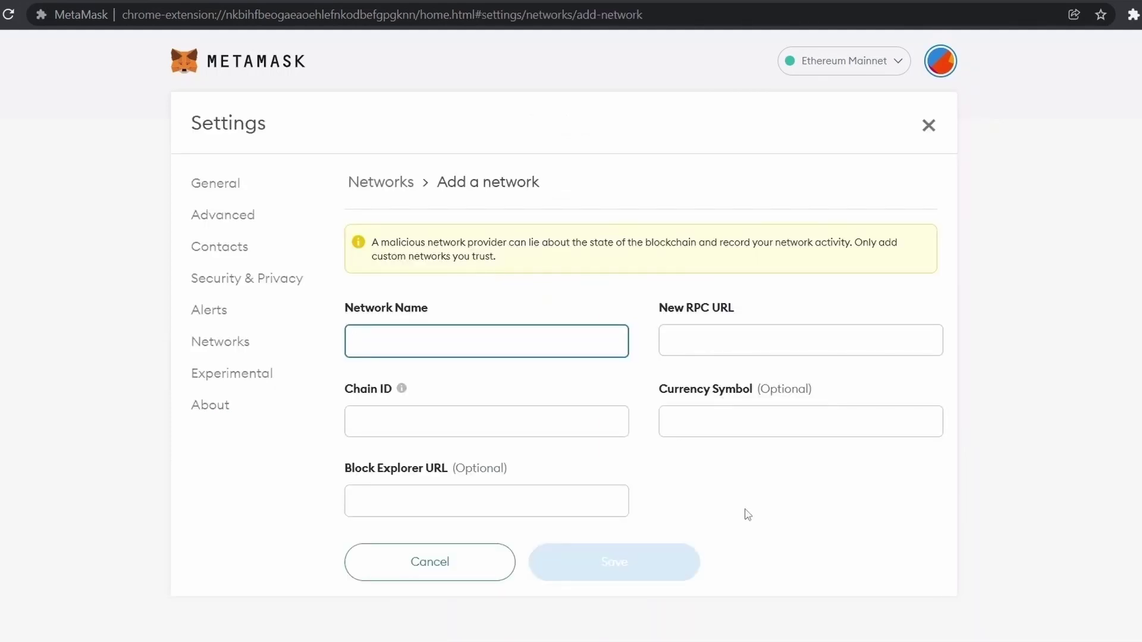
key(alt+Tab)
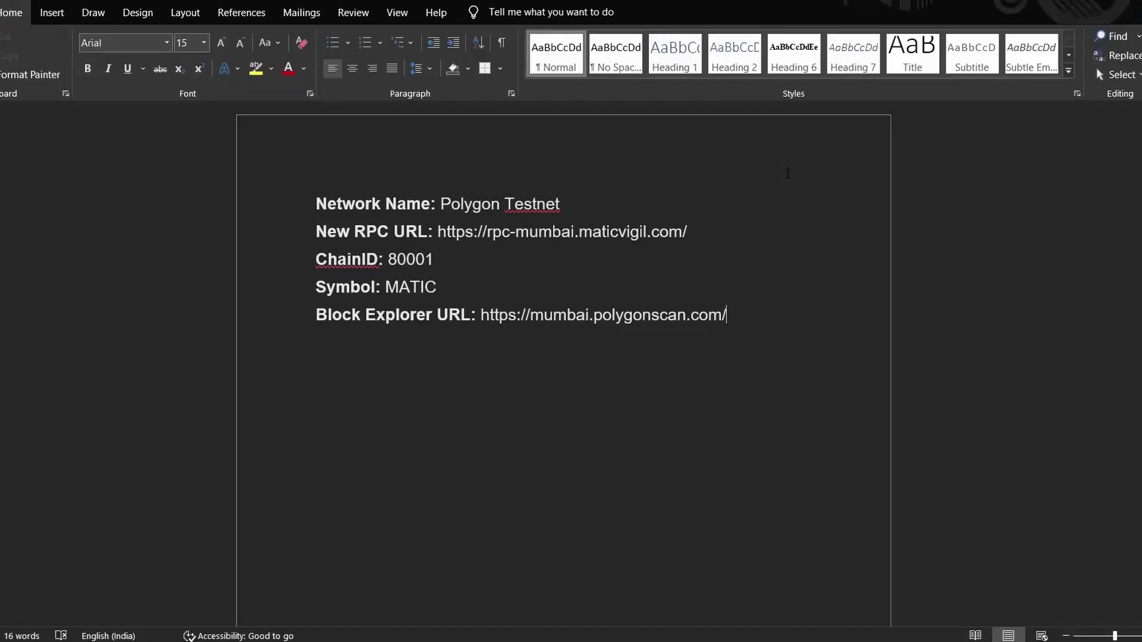
drag(440, 204, 560, 204)
key(ctrl+c)
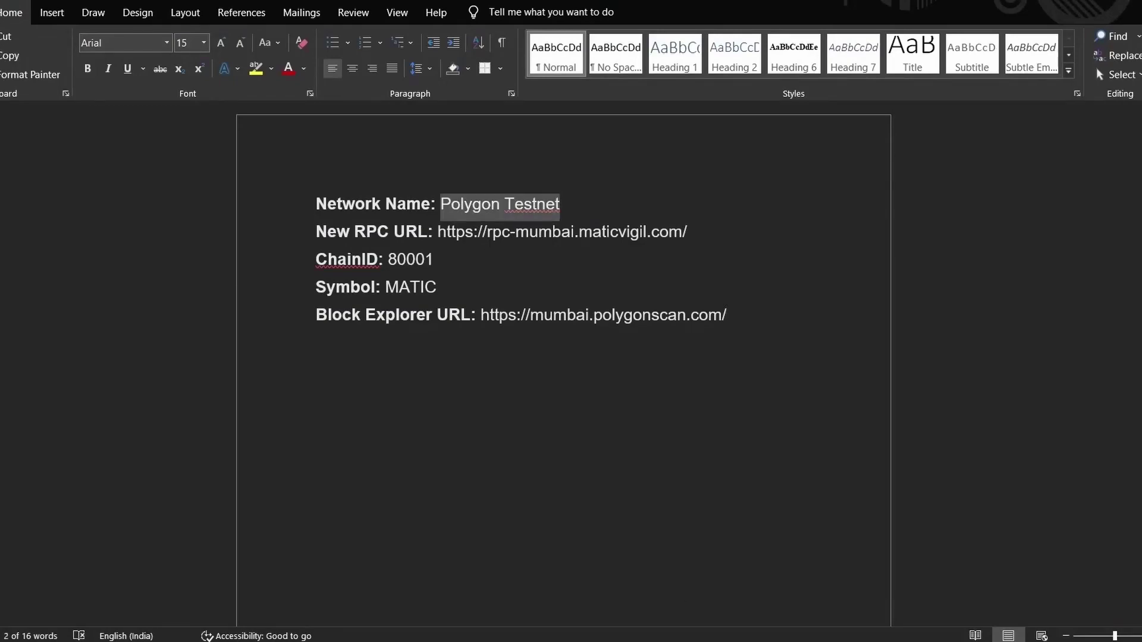
key(alt+Tab)
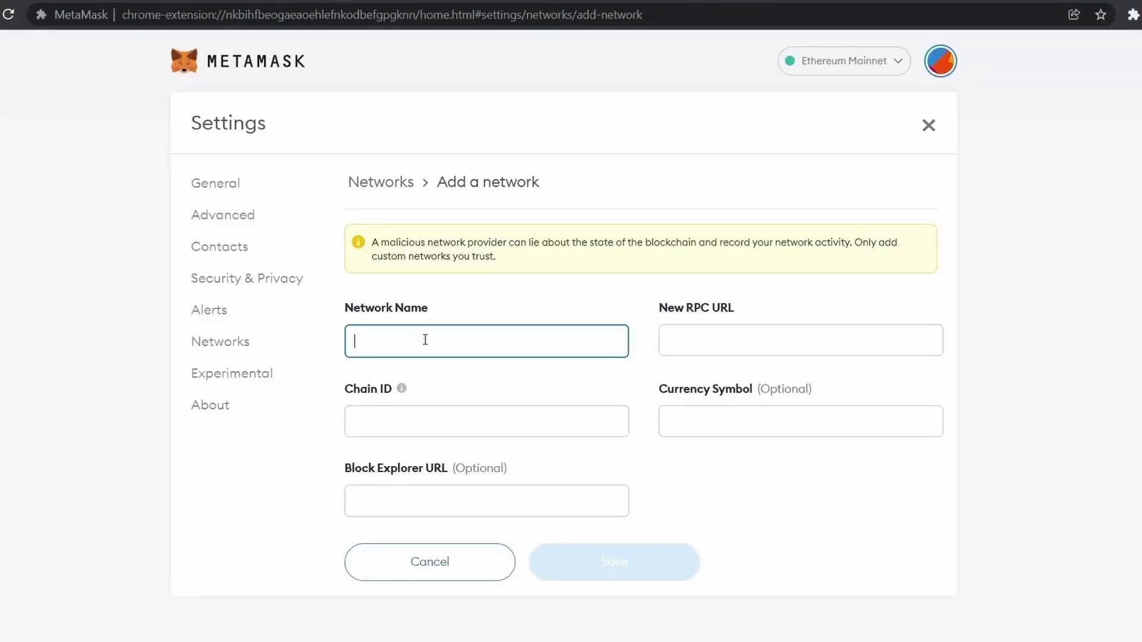
key(ctrl+v)
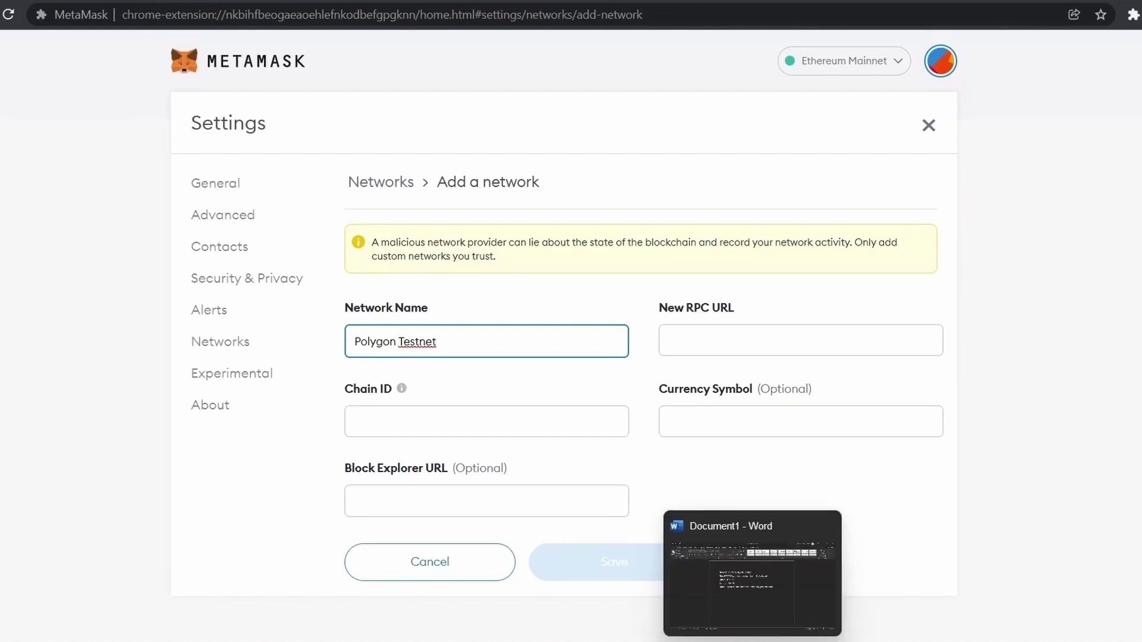
click(752, 641)
drag(438, 232, 699, 223)
key(ctrl+c)
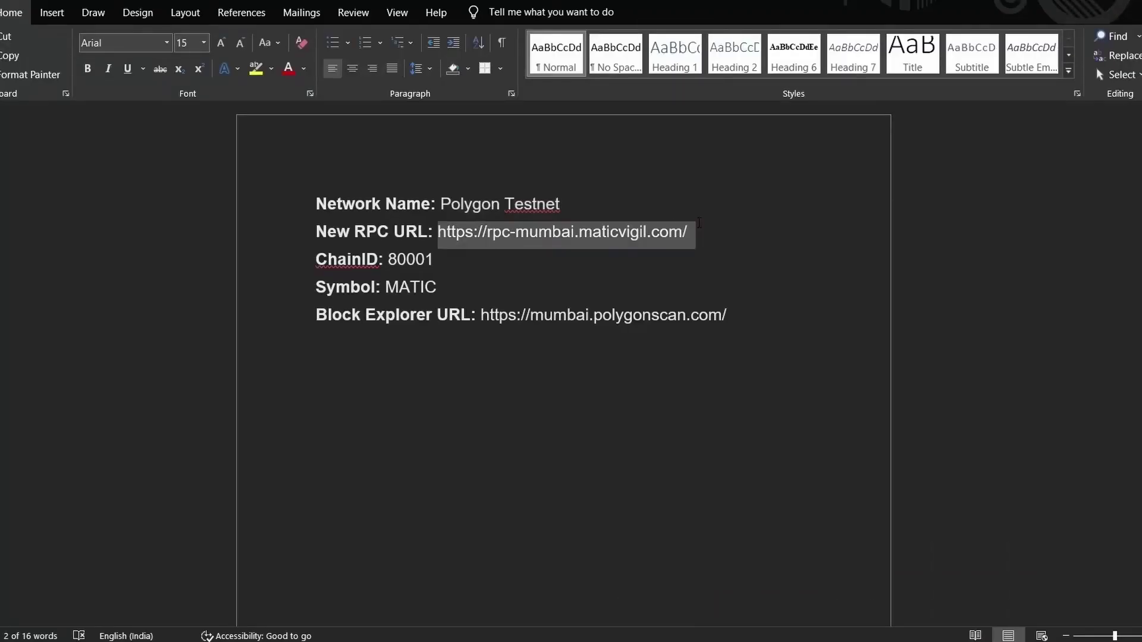
click(678, 634)
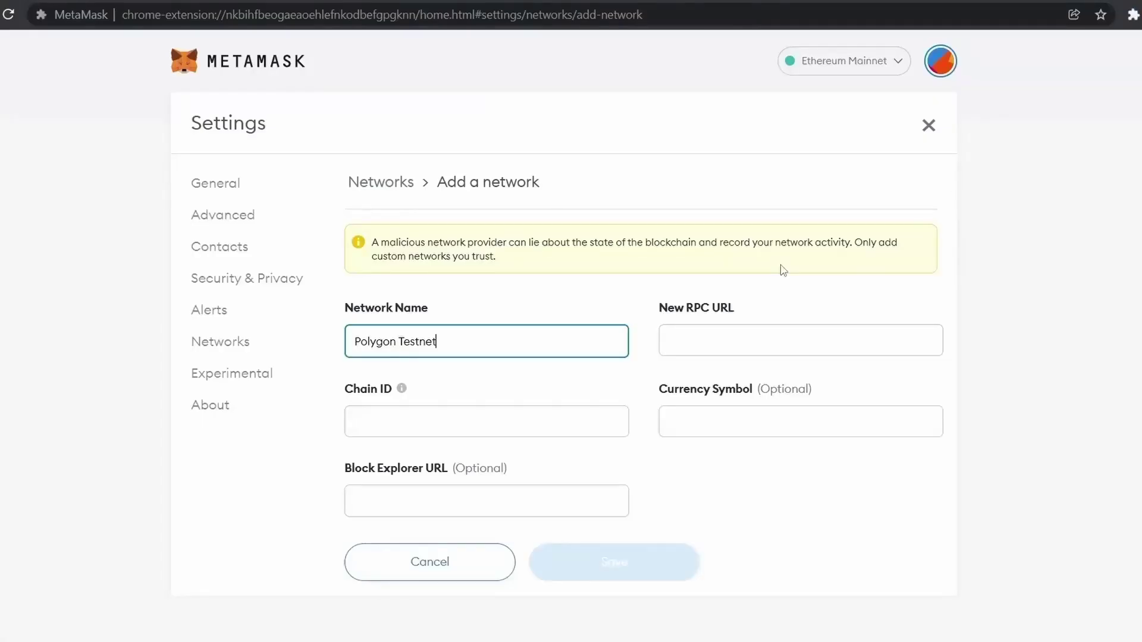
click(732, 349)
key(ctrl+v)
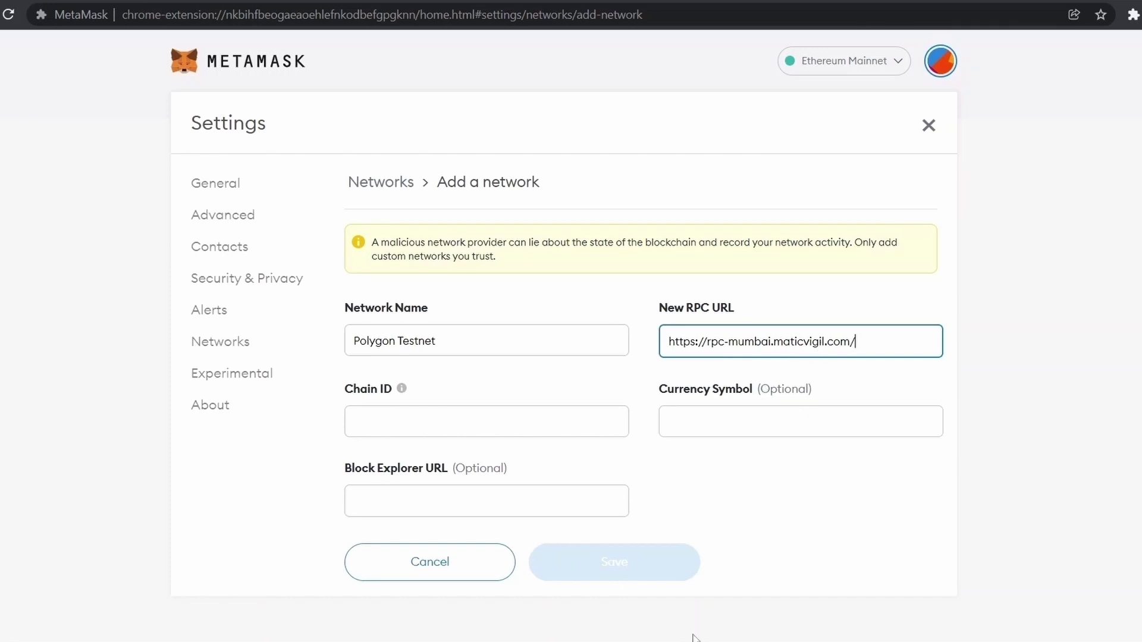
- Copy the chain ID 80001 from the Word notes into the new network's settings in MetaMask
key(alt+Tab)
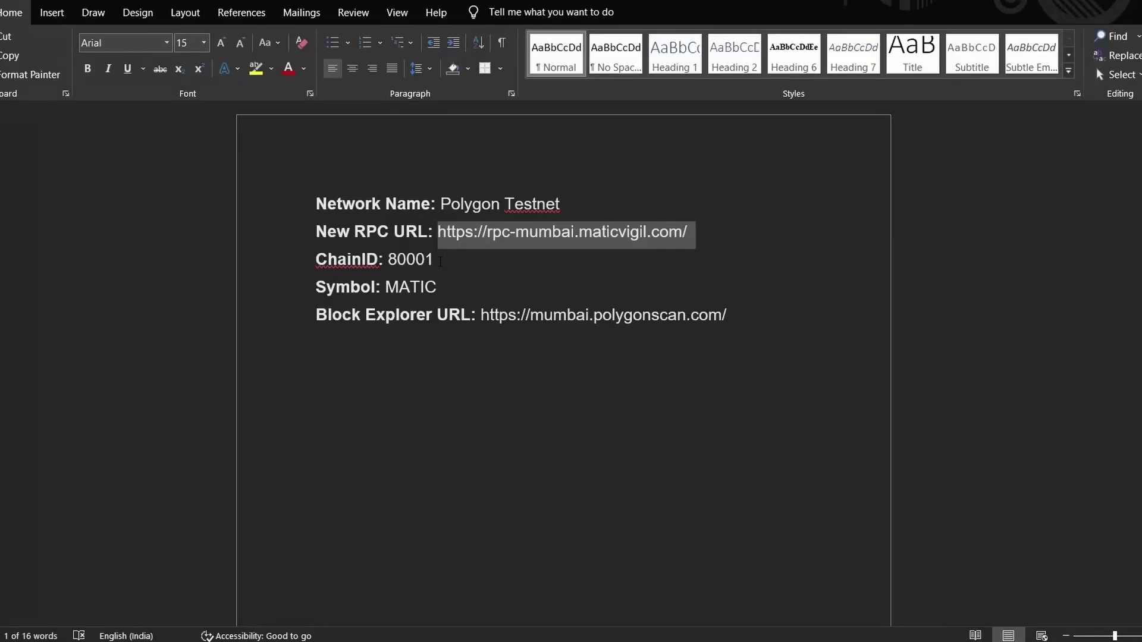
drag(440, 262, 386, 259)
key(ctrl+c)
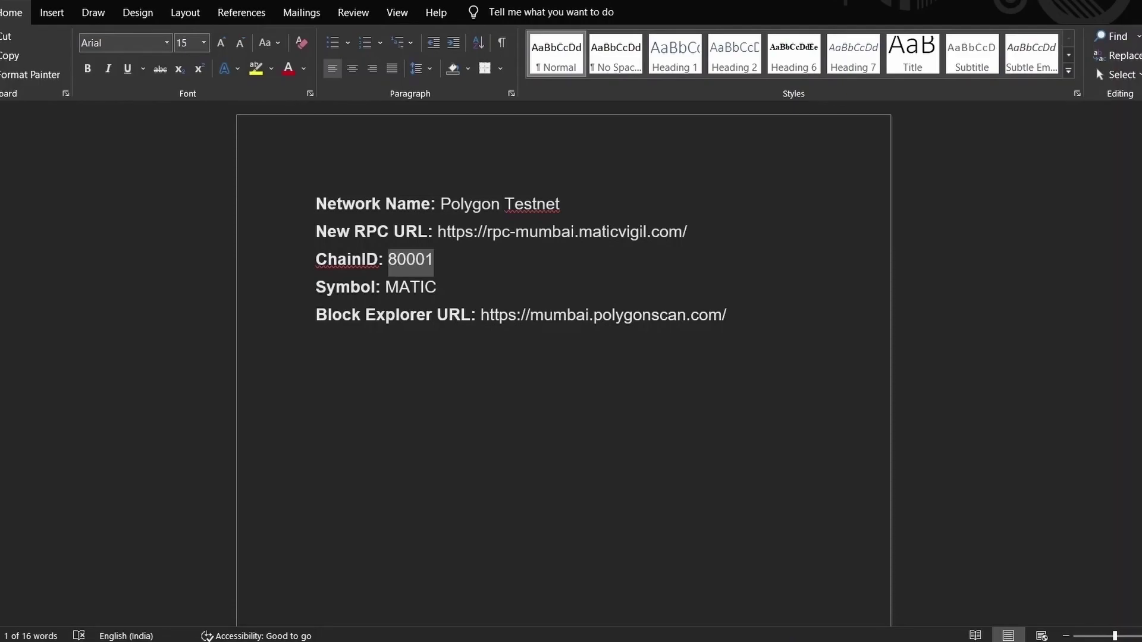
key(alt+Tab)
click(447, 415)
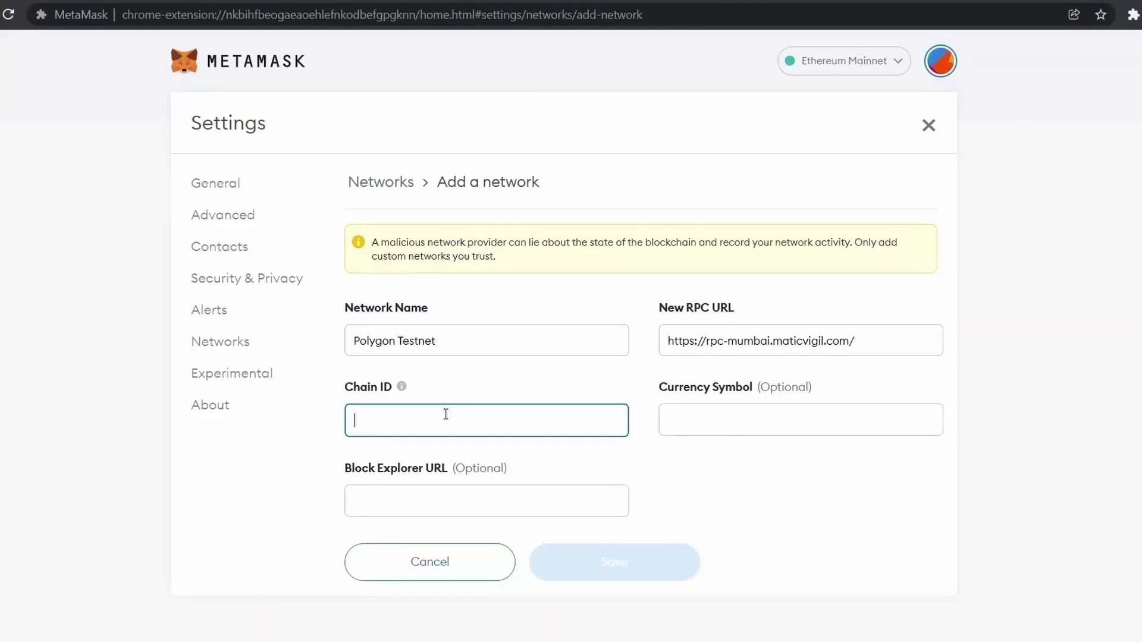
key(ctrl+v)
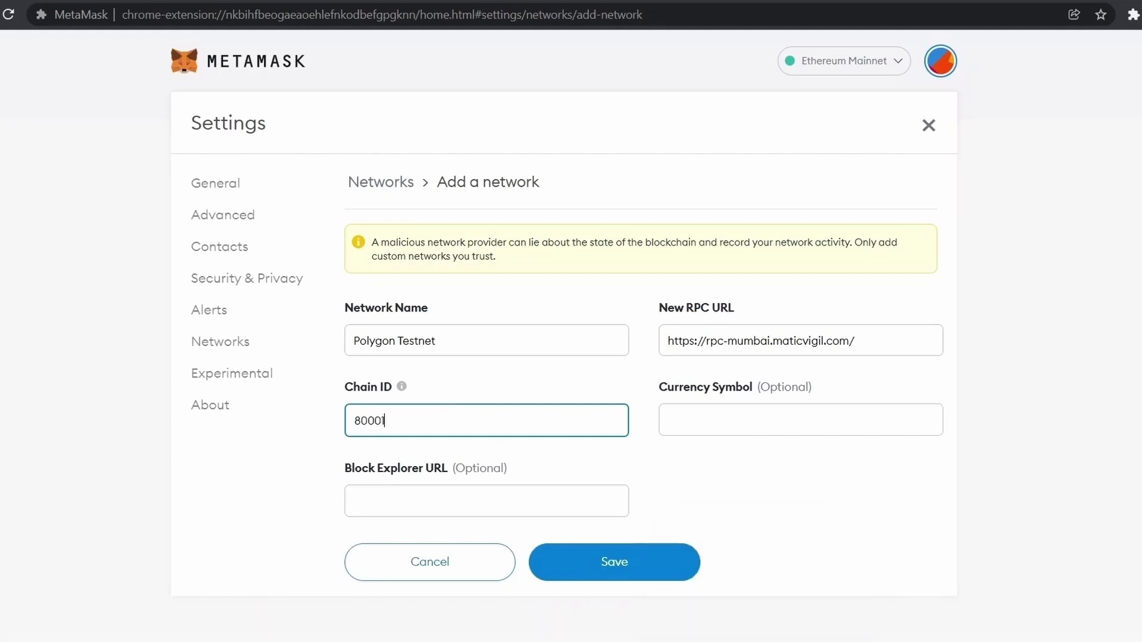
- Copy the symbol MATIC from the Word notes and enter it as the new network's currency symbol in MetaMask
key(alt+Tab)
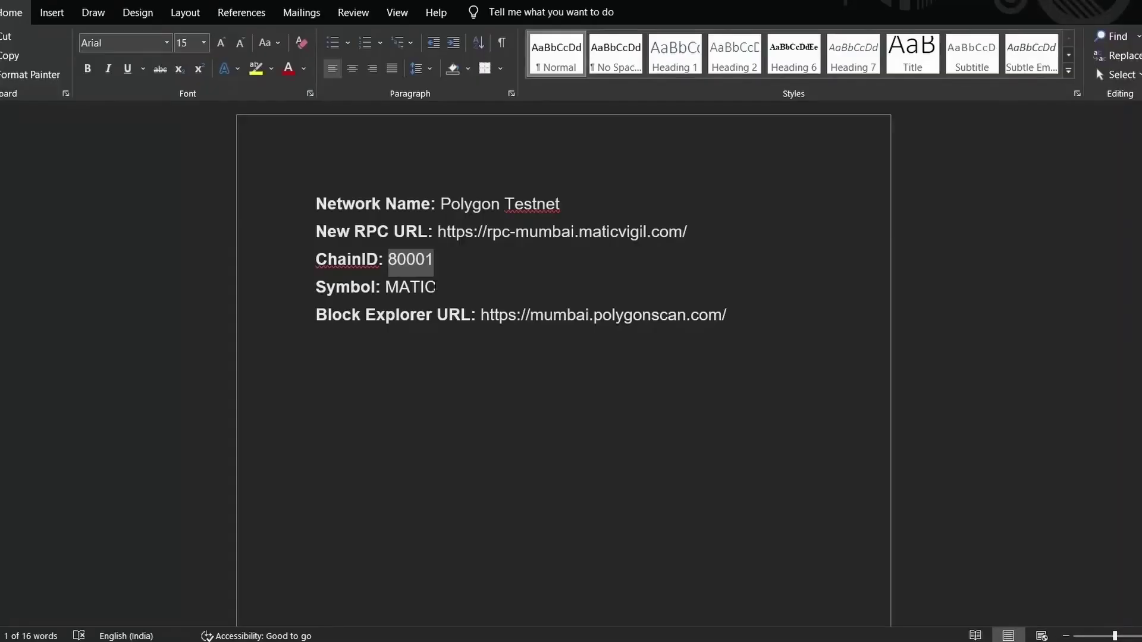
drag(436, 287, 385, 287)
key(ctrl+c)
key(alt+Tab)
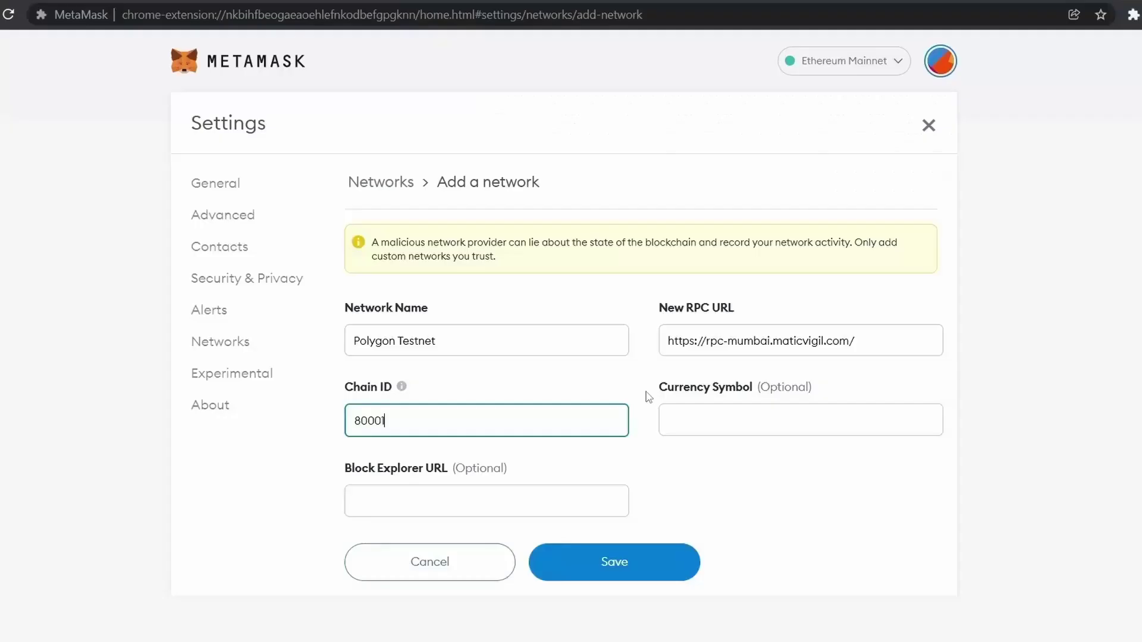
click(702, 418)
key(ctrl+v)
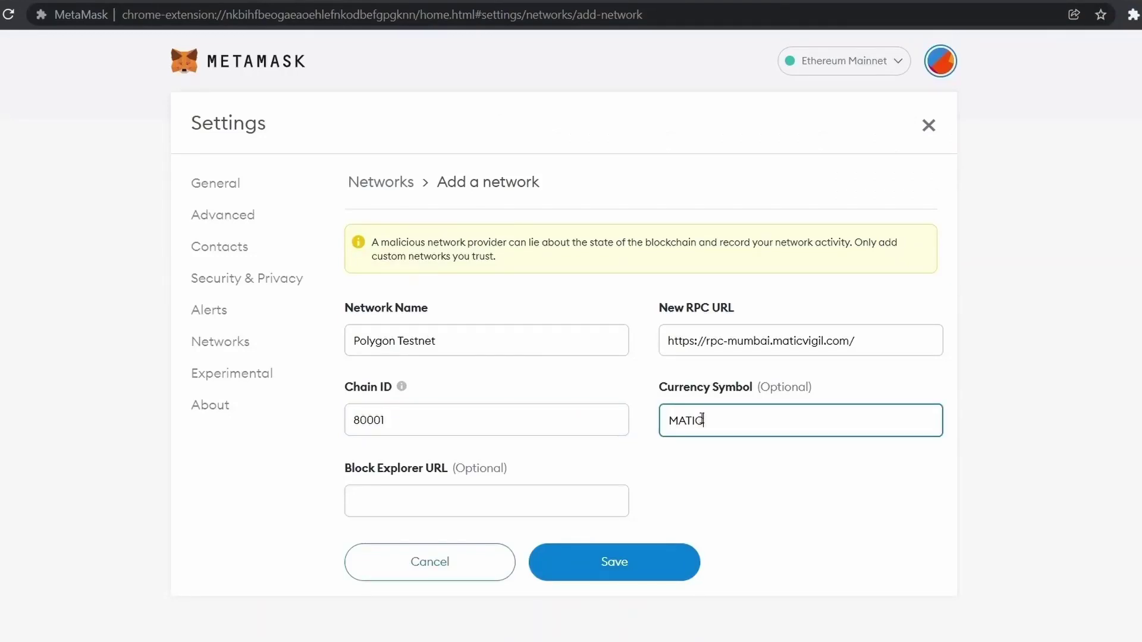
key(alt+Tab)
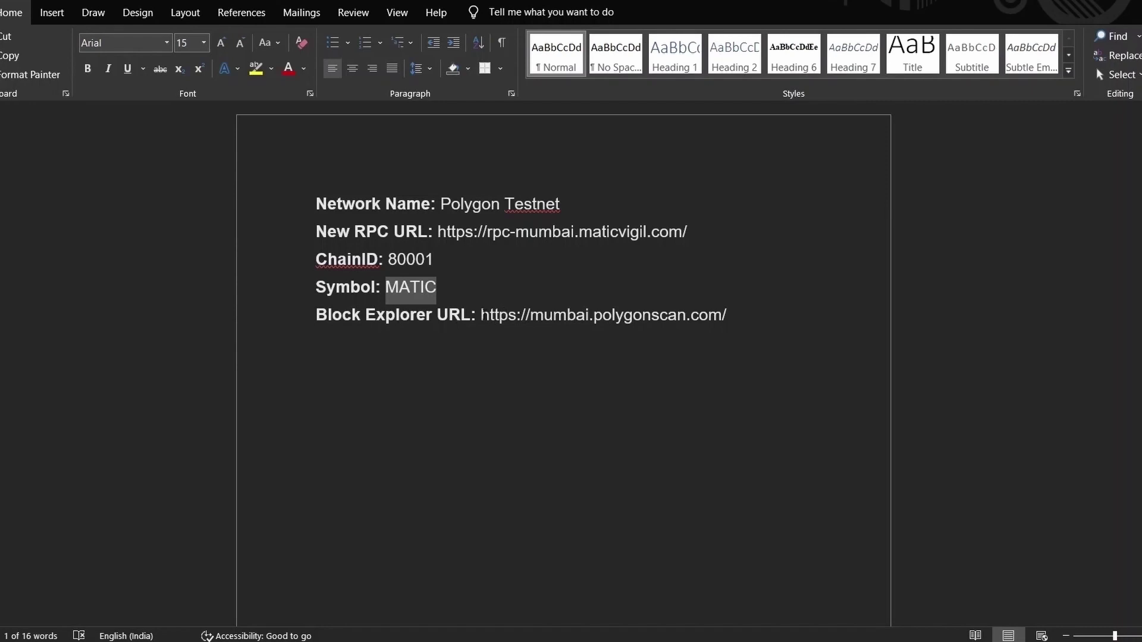
drag(485, 315, 727, 308)
key(ctrl+c)
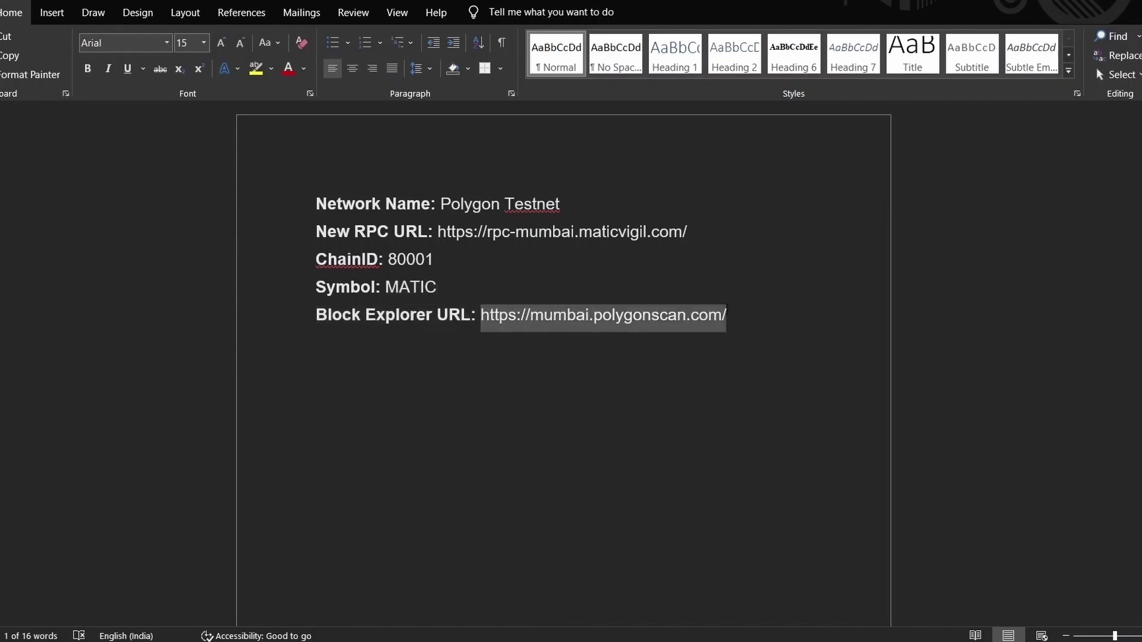
key(alt+Tab)
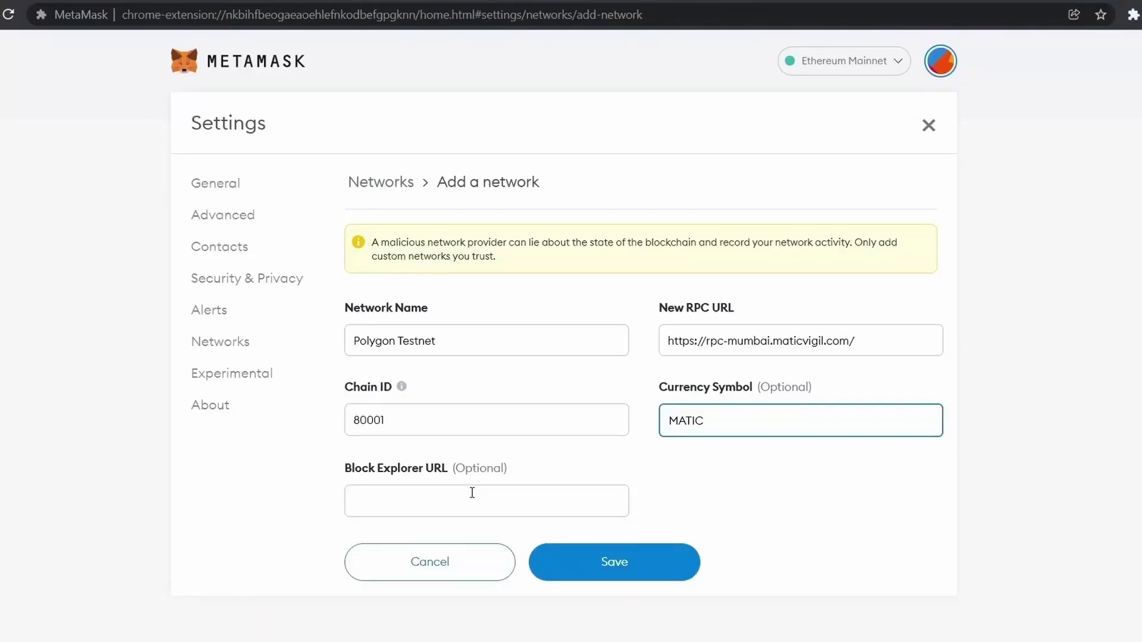
click(472, 493)
key(ctrl+v)
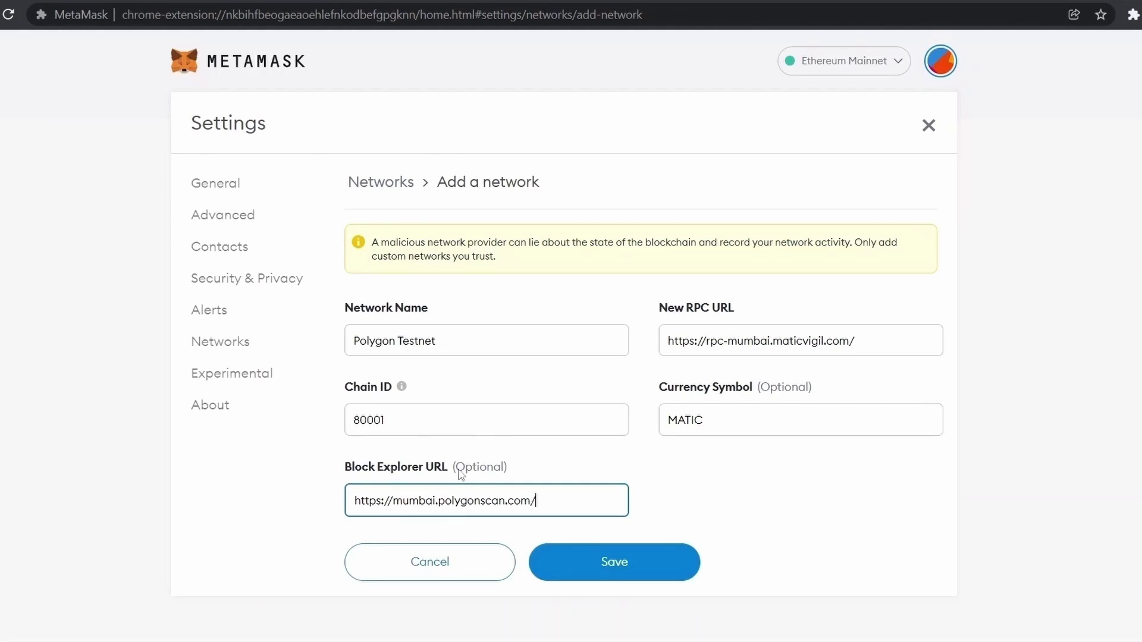
click(614, 563)
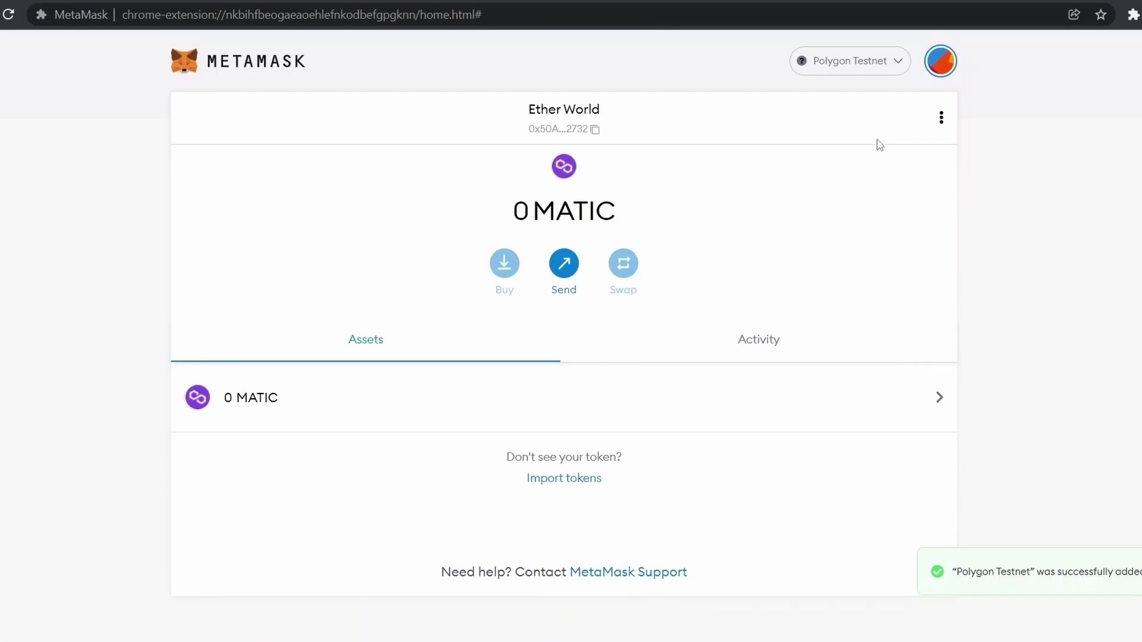
- Check the wallet's network list for the Polygon Testnet entry
click(836, 65)
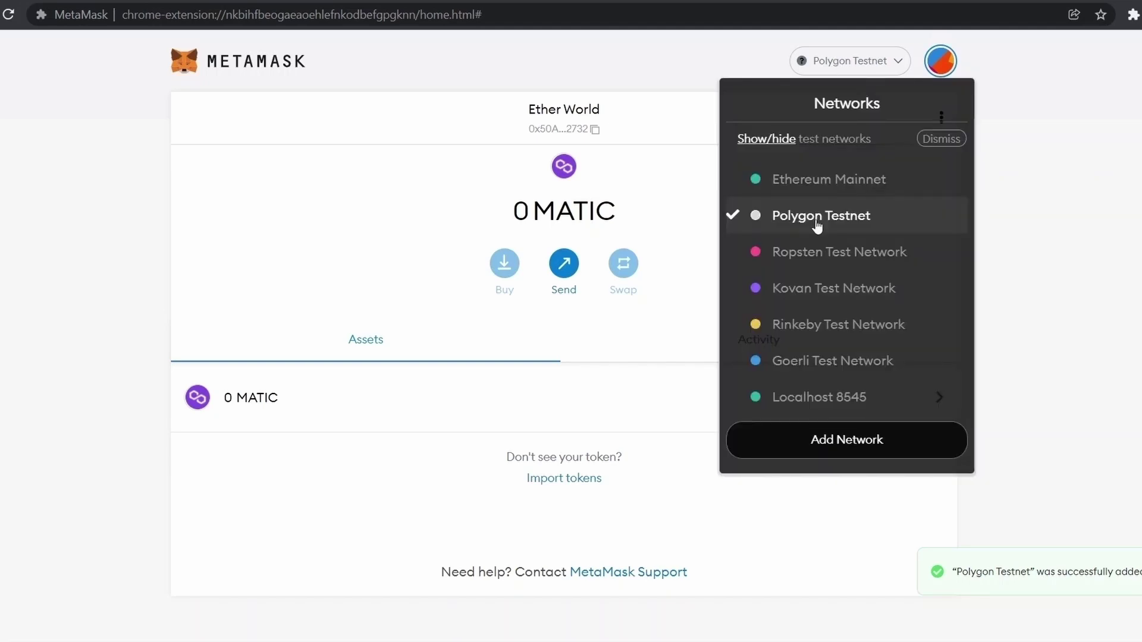
click(856, 53)
click(851, 62)
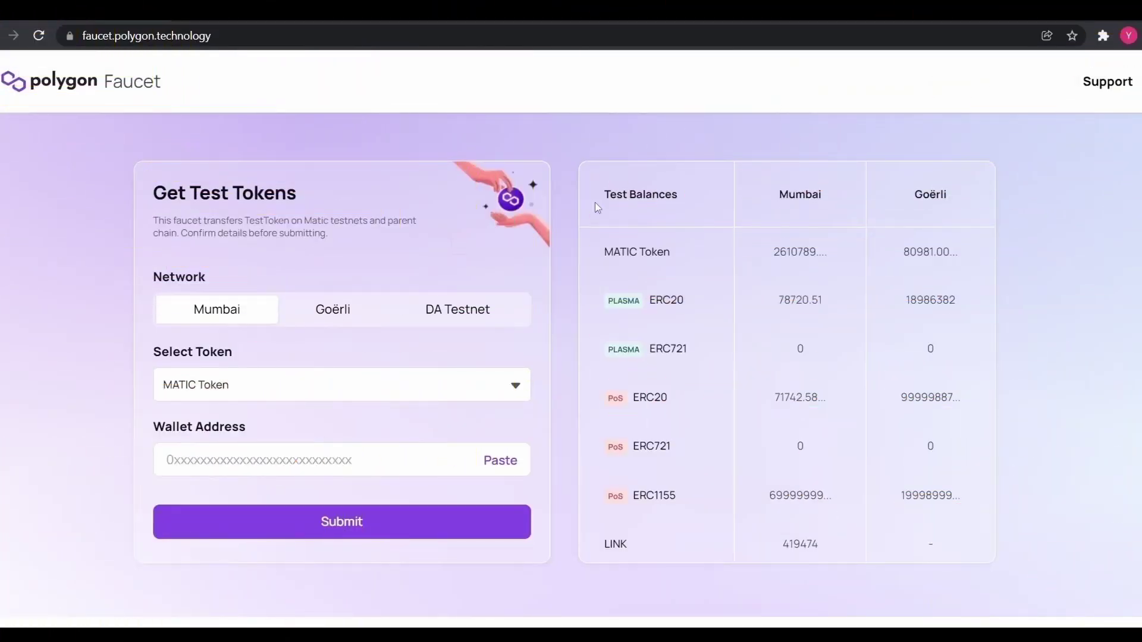
- Request MATIC Token on Mumbai from the Polygon faucet for the copied wallet address, confirm the transfer, and reload the MetaMask wallet
click(267, 461)
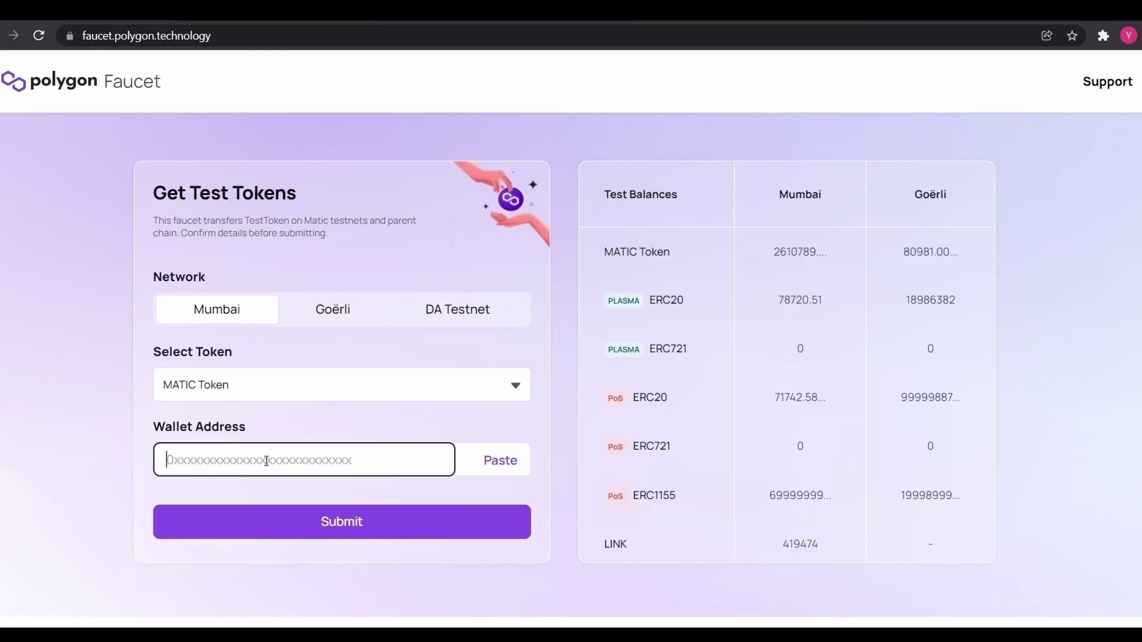
key(ctrl+v)
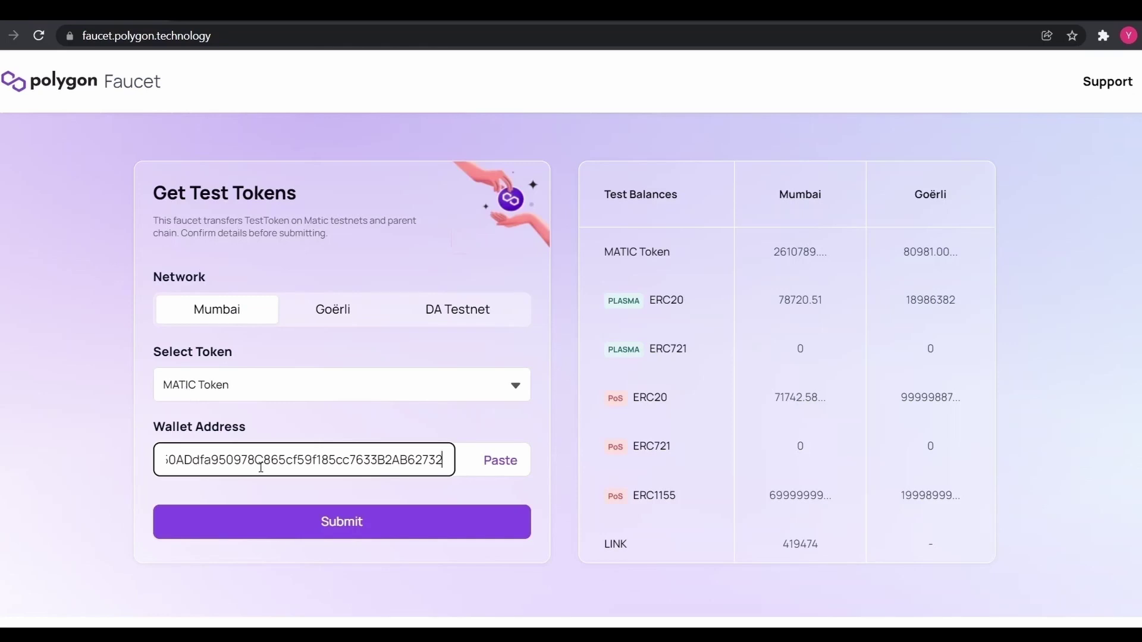
click(258, 525)
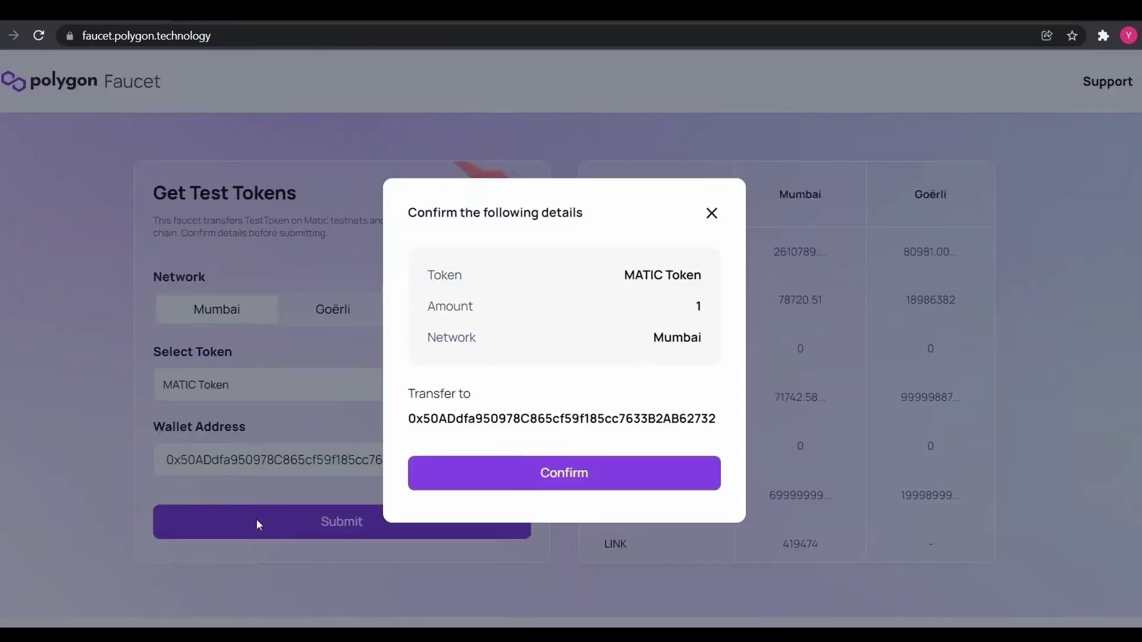
click(548, 483)
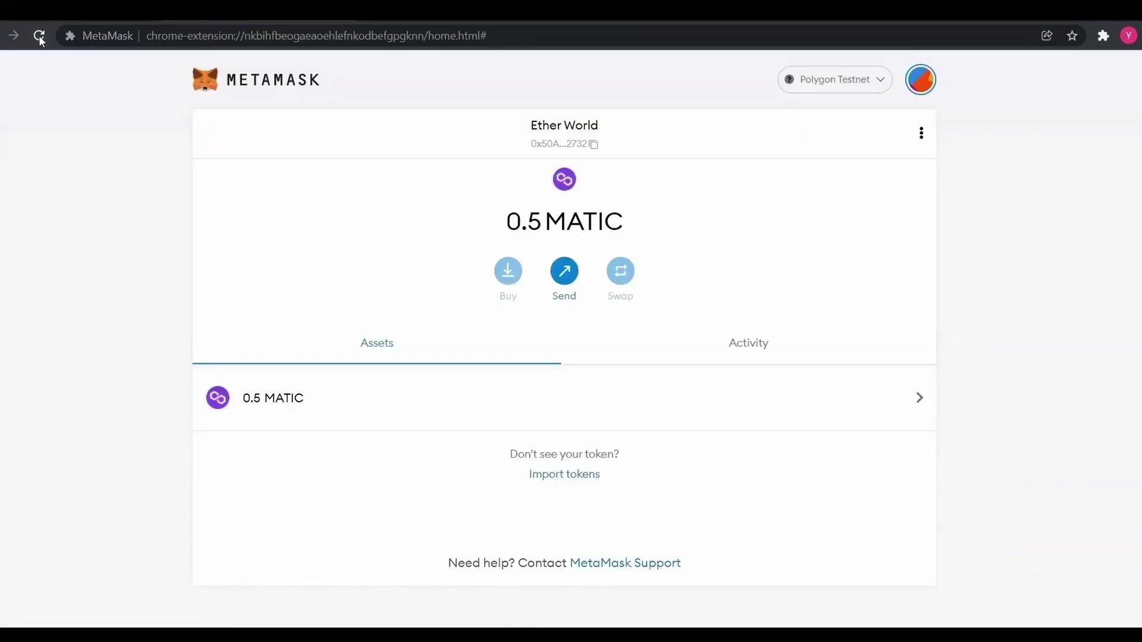
click(39, 35)
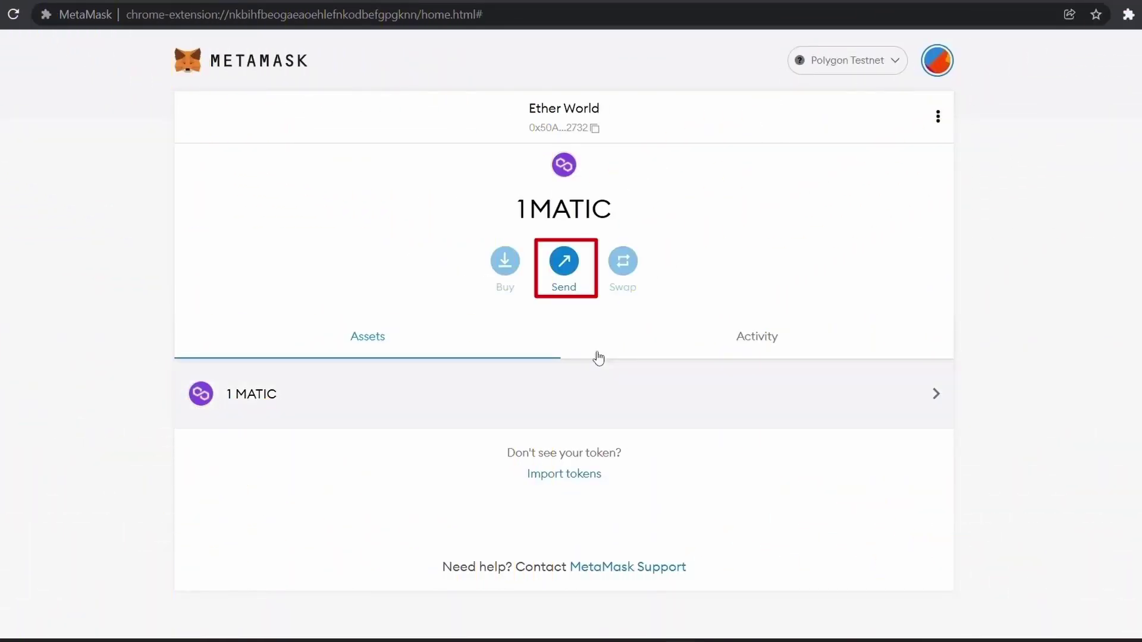
- Start a MATIC transfer from the Ether World account and enter Account 1's copied wallet address as the recipient
click(564, 266)
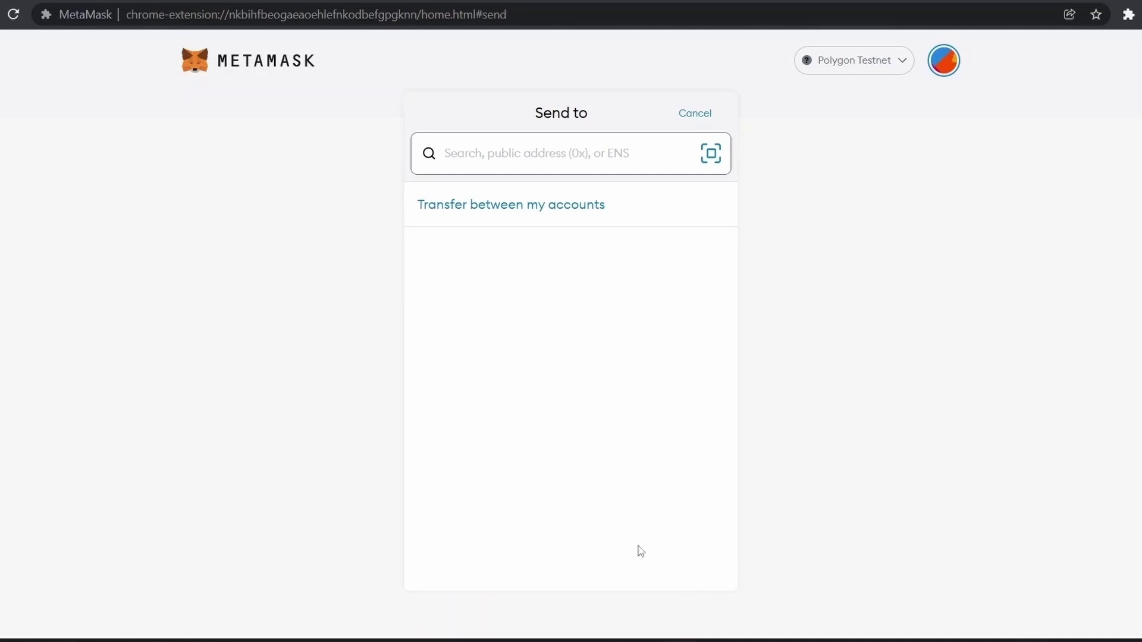
key(alt+Left)
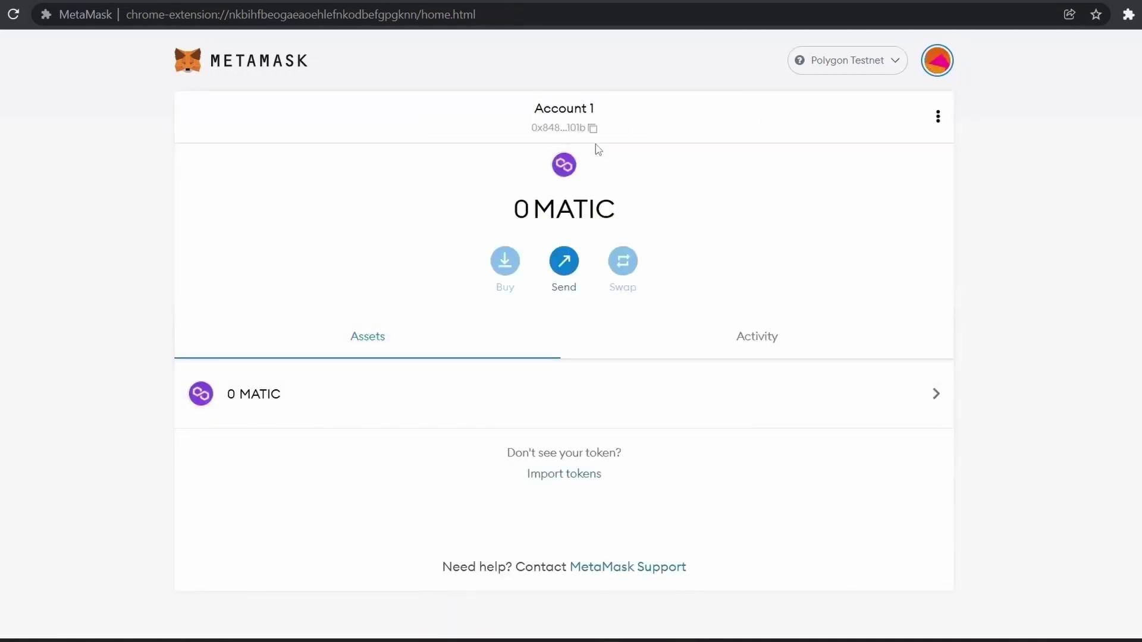
click(593, 129)
click(564, 261)
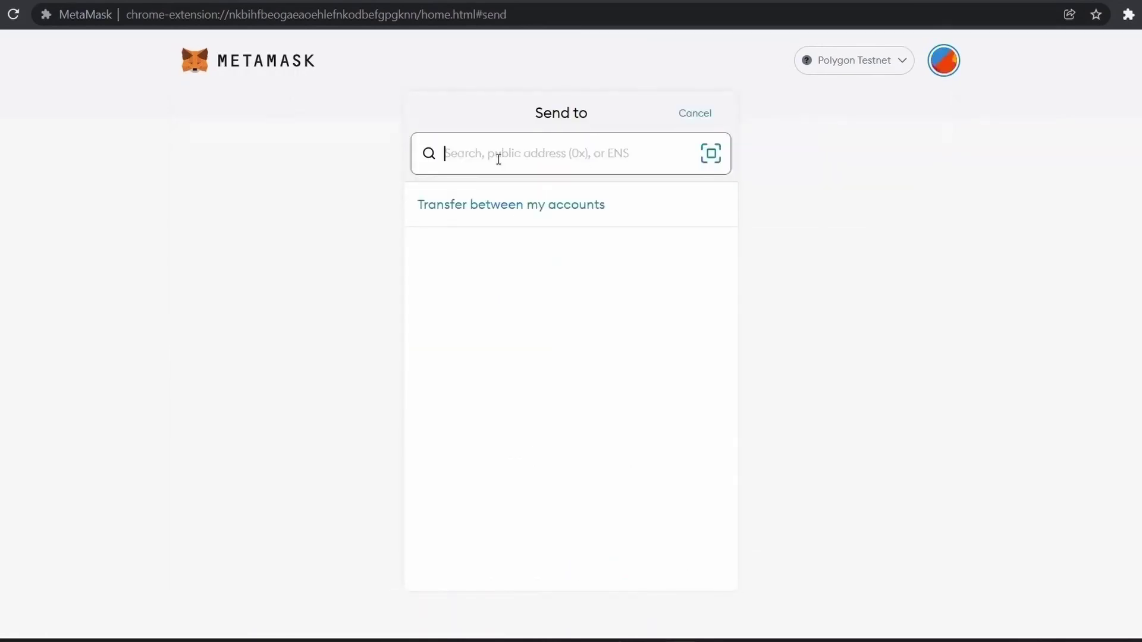
key(ctrl+v)
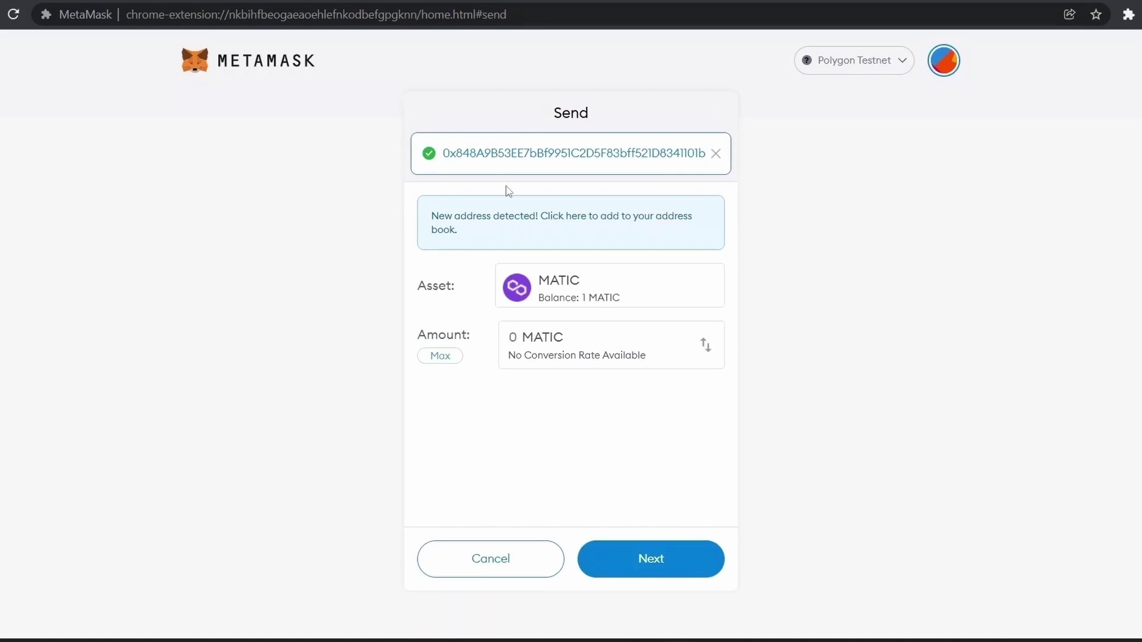
- Set the transfer amount to 0.5 MATIC, review the estimated gas fee and total, and confirm the transaction
click(525, 340)
text(.5)
click(621, 555)
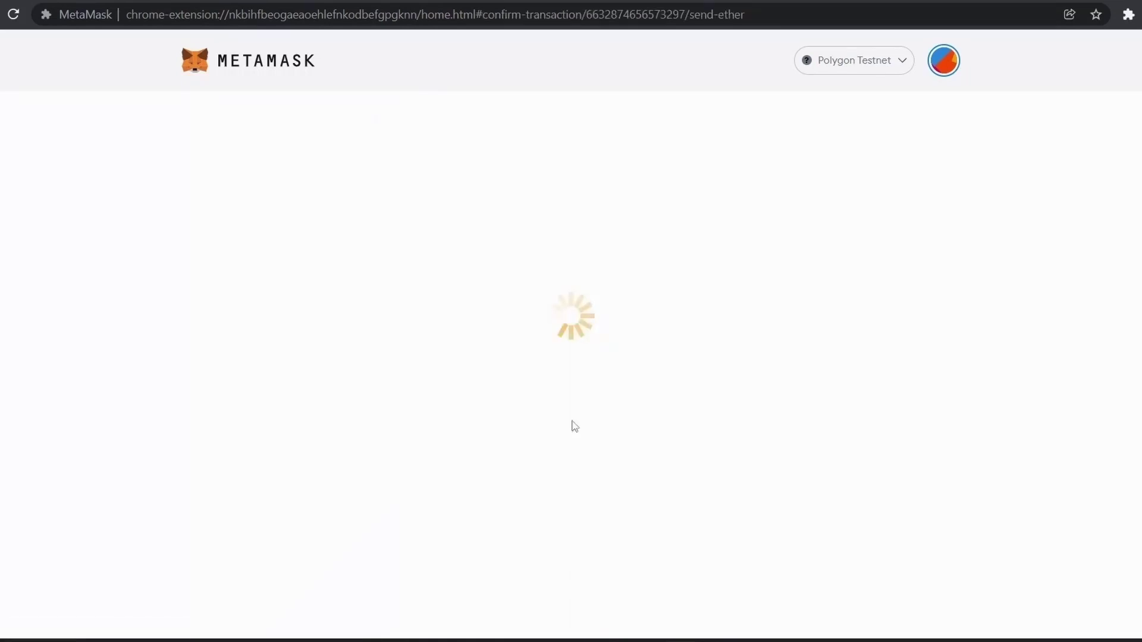
drag(728, 402, 730, 430)
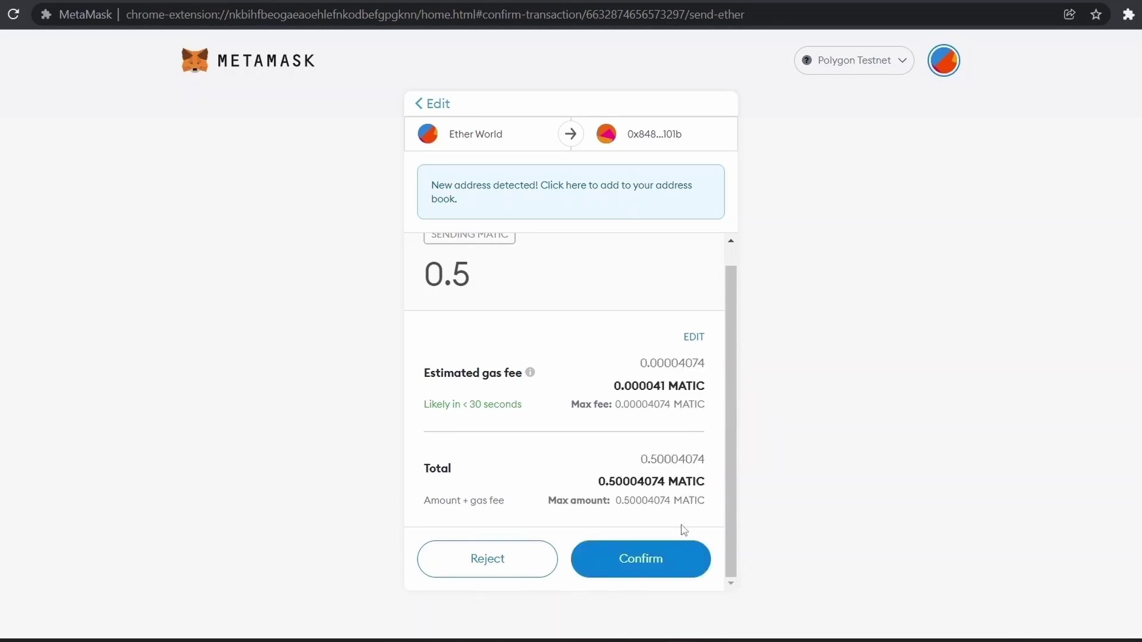
click(660, 567)
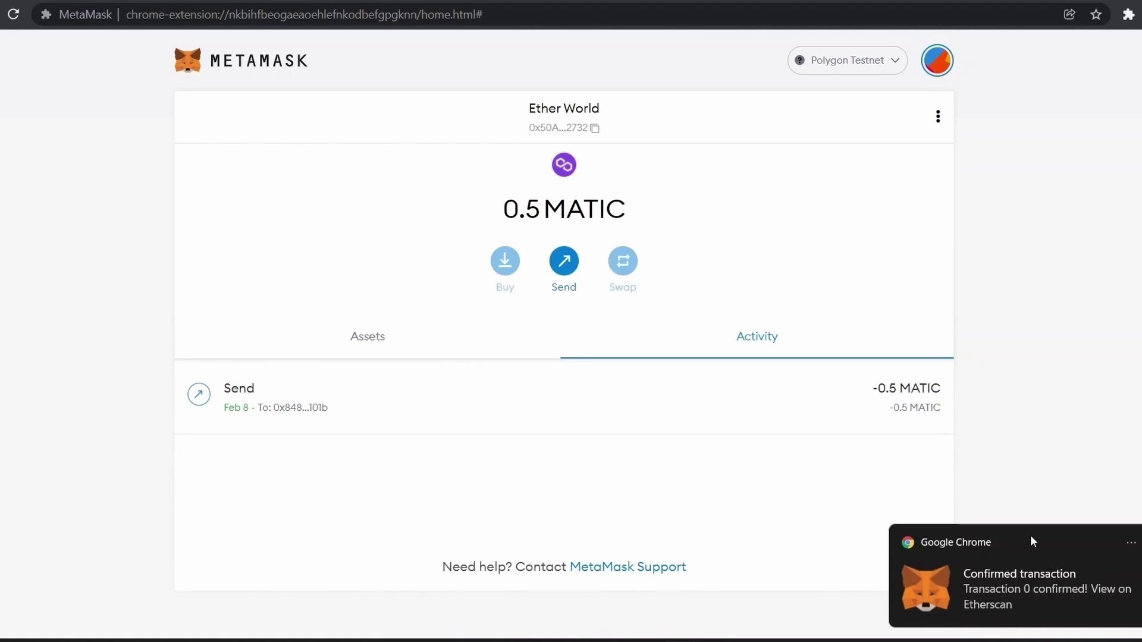
- Check the transfer in the account activity and Account 1's assets, and copy Account 1's wallet address
click(724, 354)
click(432, 345)
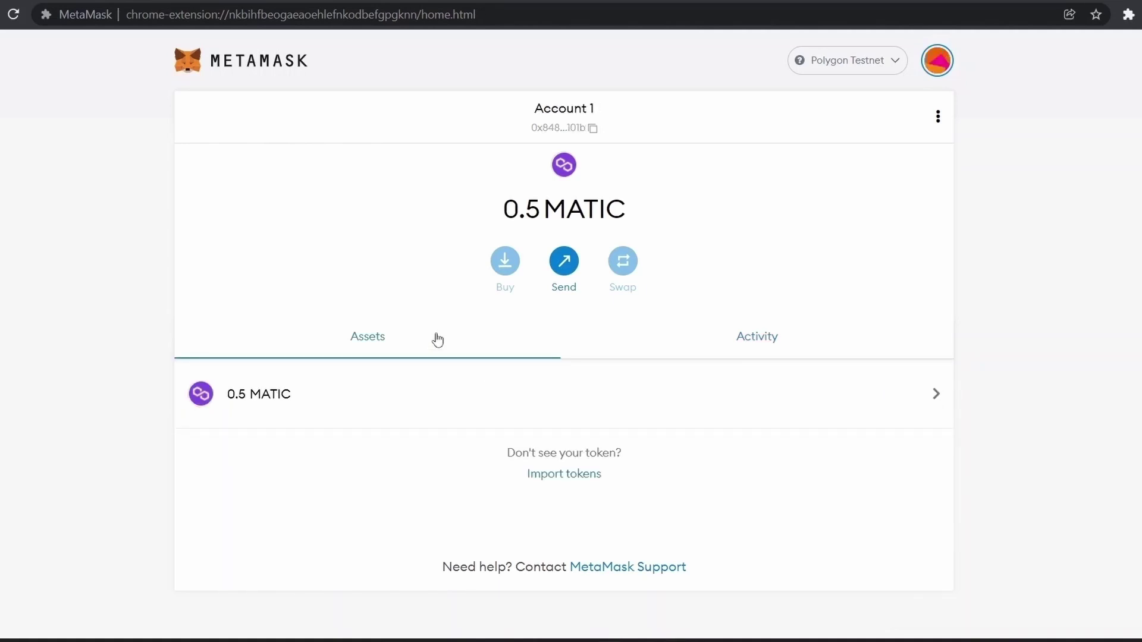
click(593, 130)
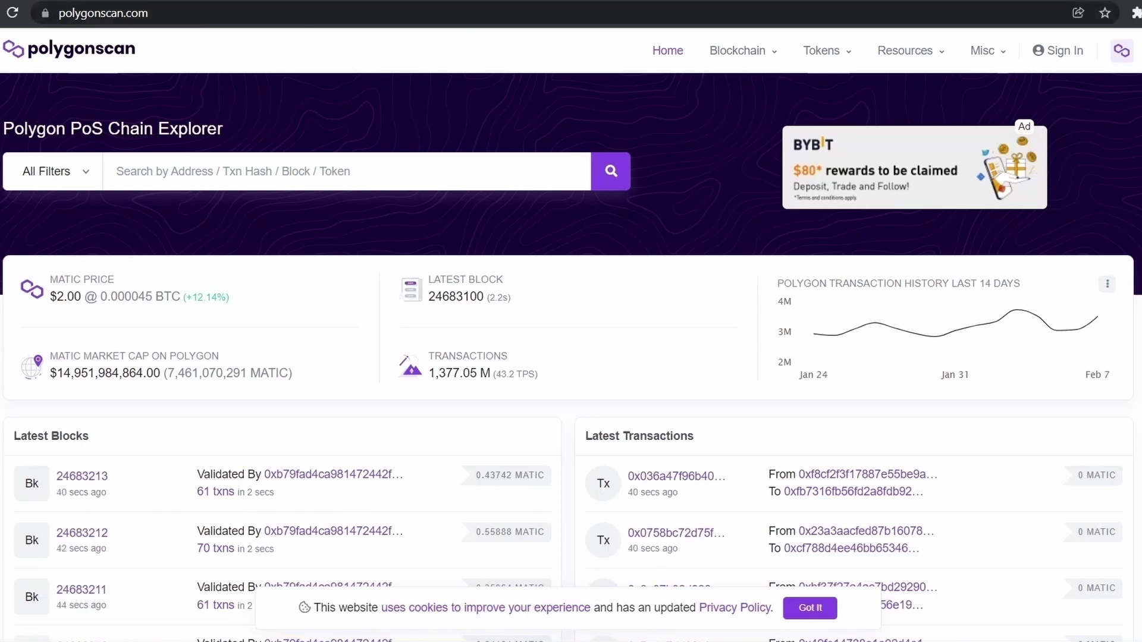
- Add the Polygon network from the polygonscan.com footer, approve Matic Mainnet in MetaMask, and switch the wallet to it
scroll(992, 519, down, 6)
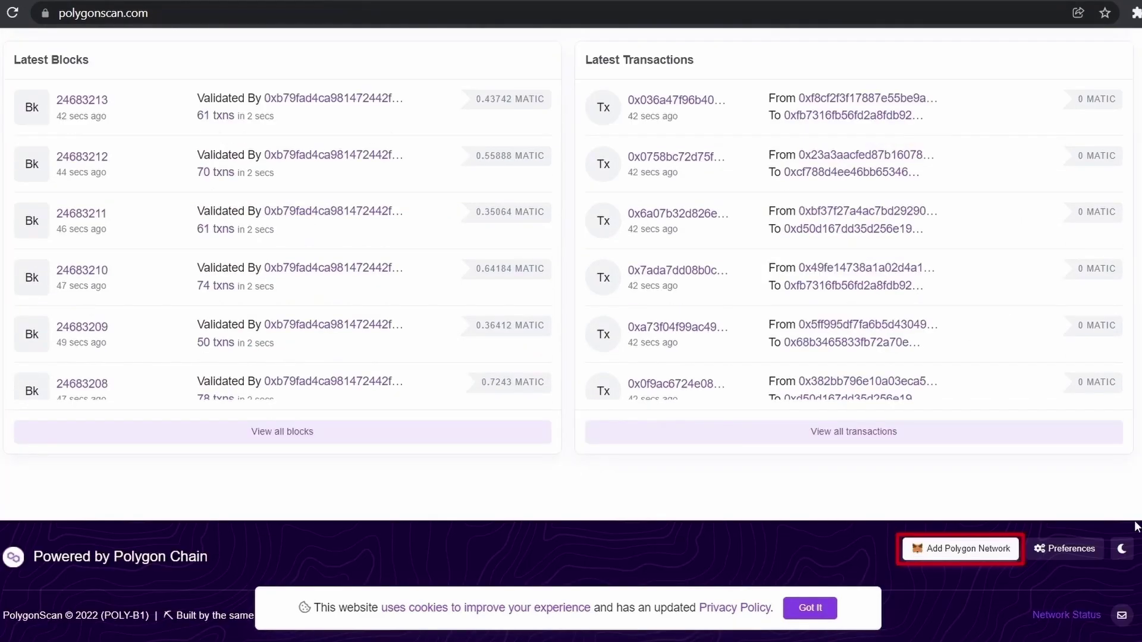
click(960, 547)
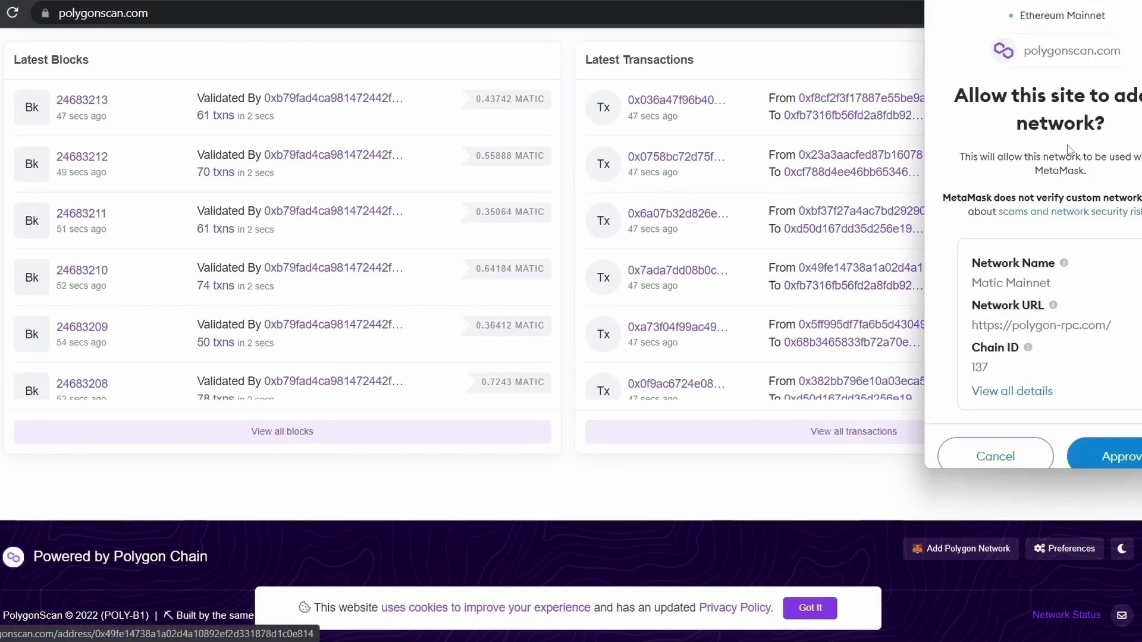
scroll(1068, 148, down, 2)
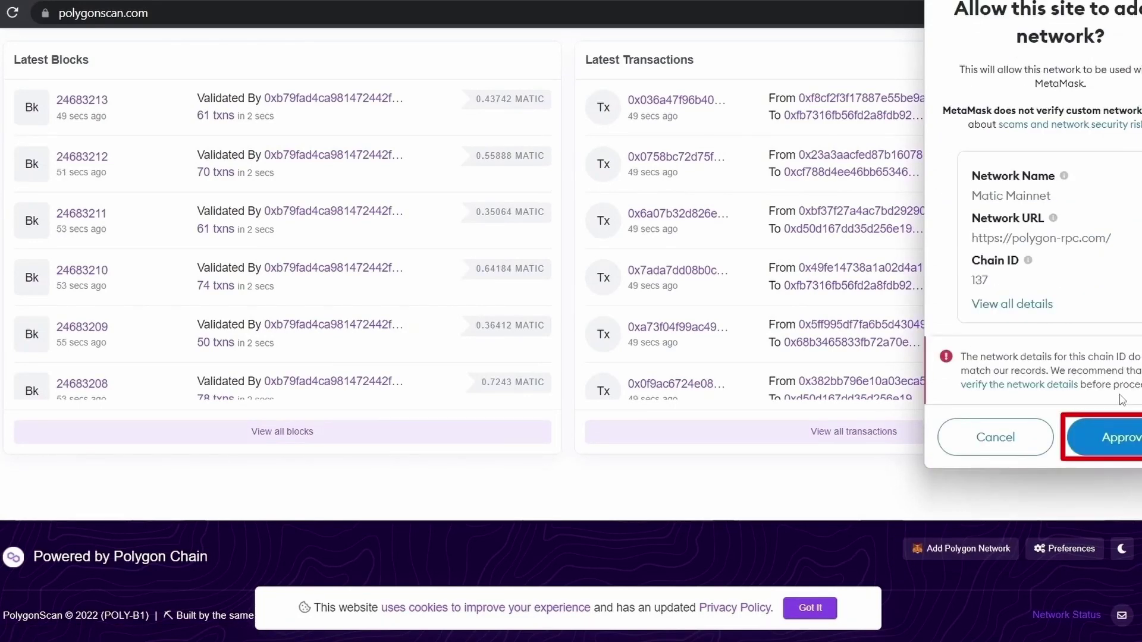
click(1119, 438)
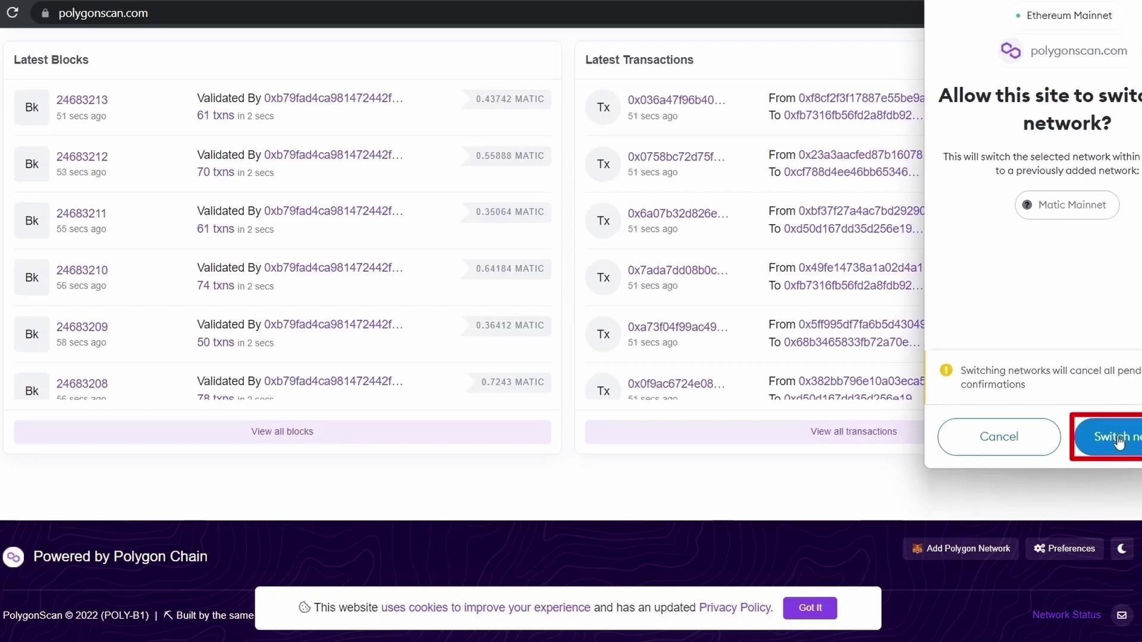
click(1118, 440)
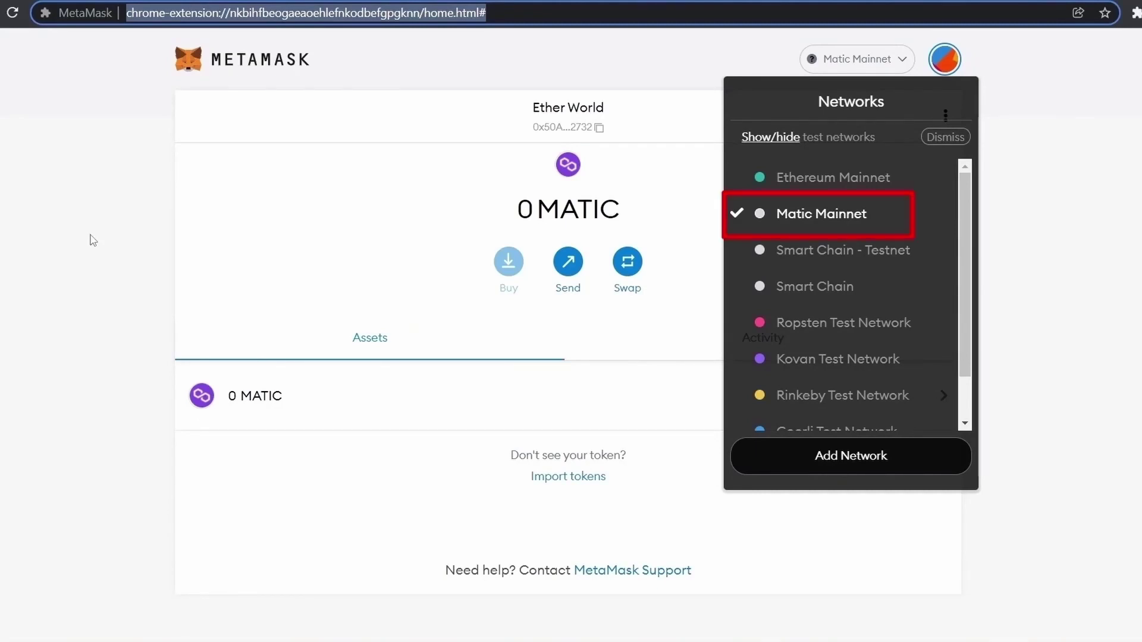
click(539, 239)
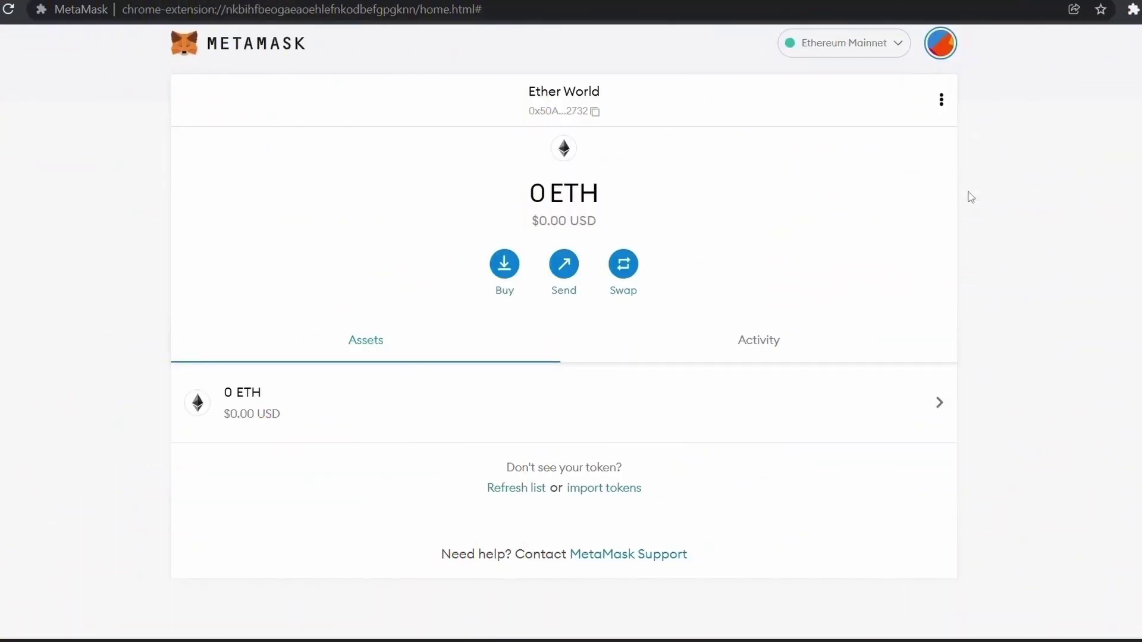
- Start adding a custom network in MetaMask and copy the network name Matic Mainnet into the form from the Word notes
click(865, 53)
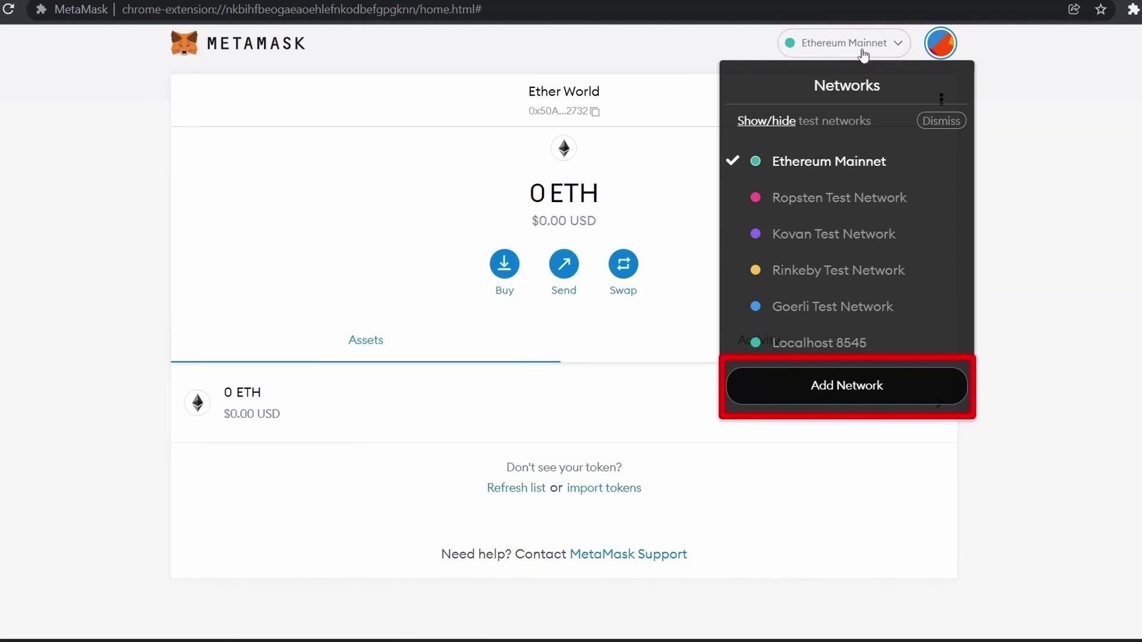
click(814, 387)
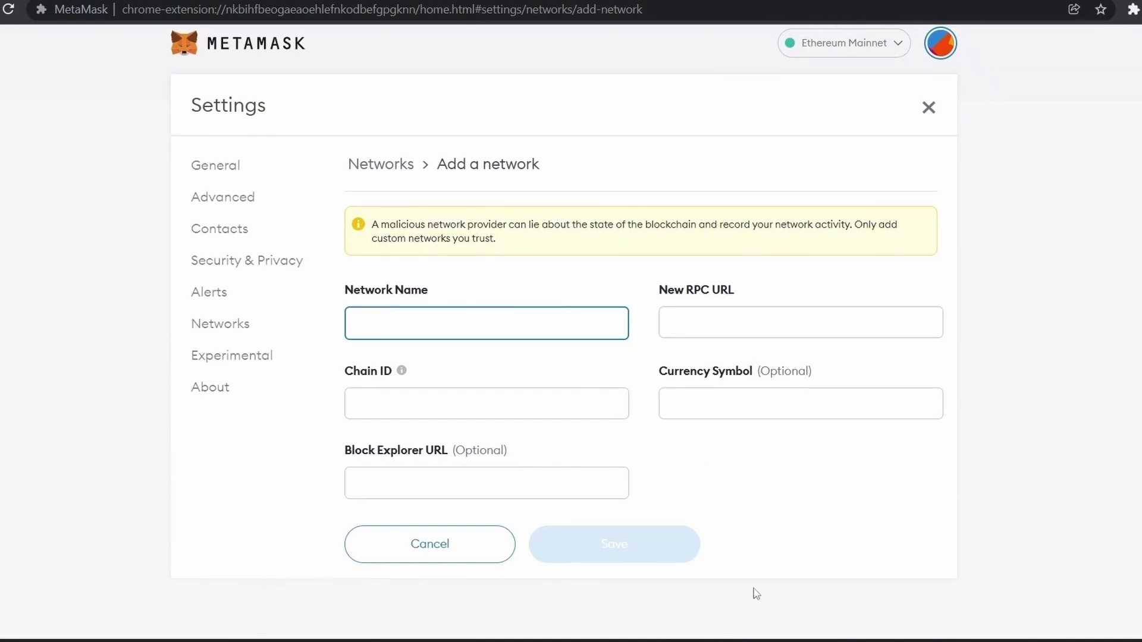
key(alt+Tab)
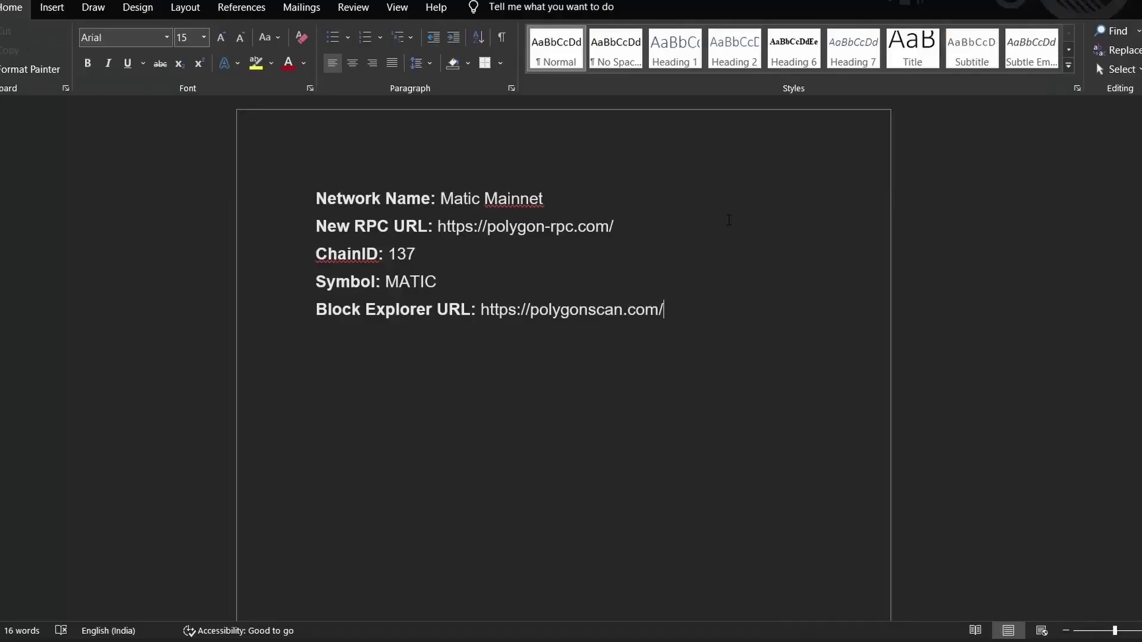
drag(543, 201, 443, 201)
key(ctrl+c)
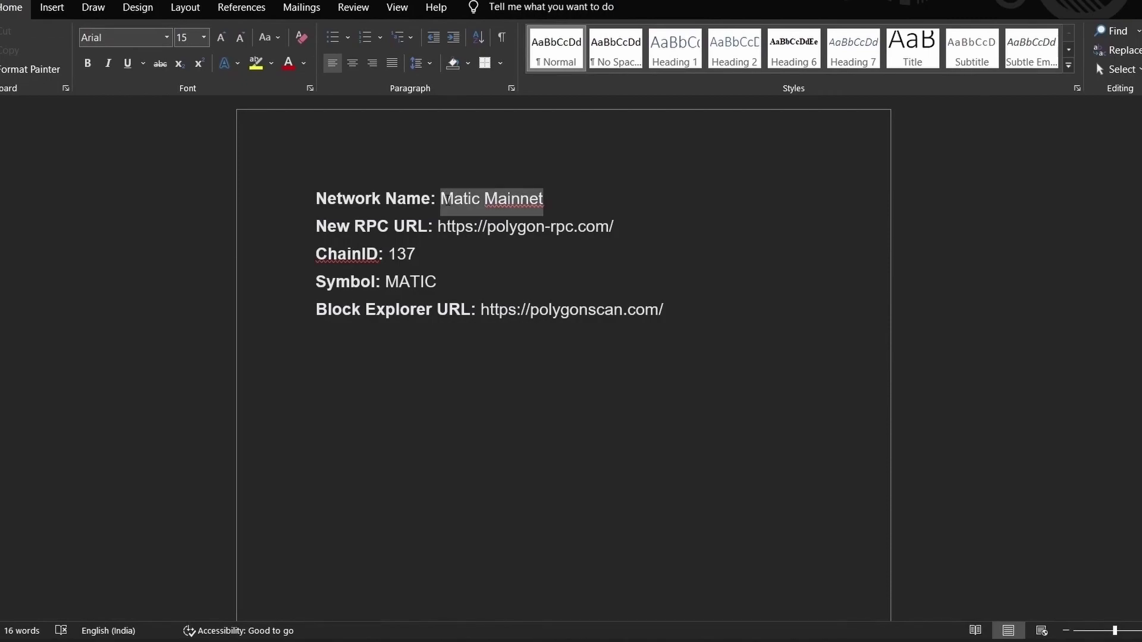
key(alt+Tab)
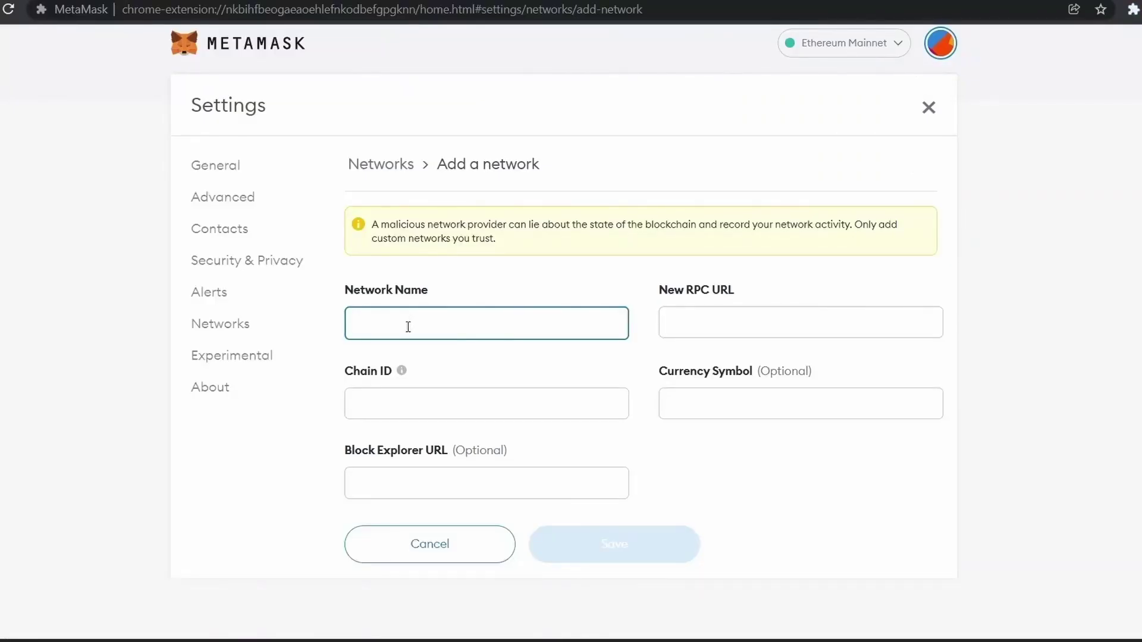
key(ctrl+v)
key(alt+Tab)
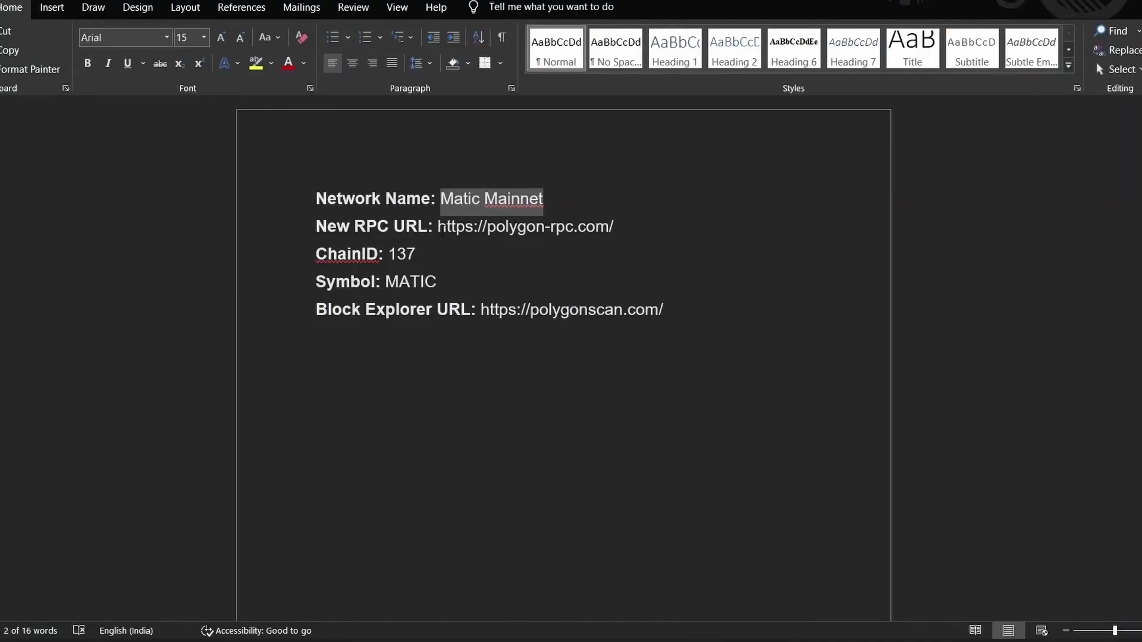
drag(439, 228, 614, 228)
key(ctrl+c)
key(alt+Tab)
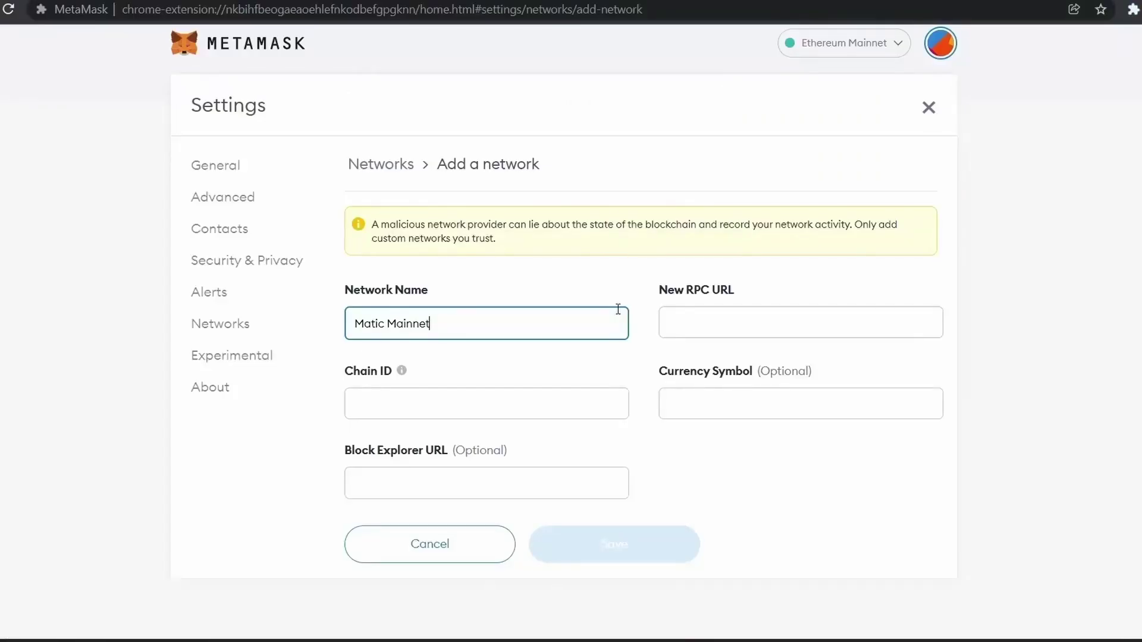
click(700, 319)
key(ctrl+v)
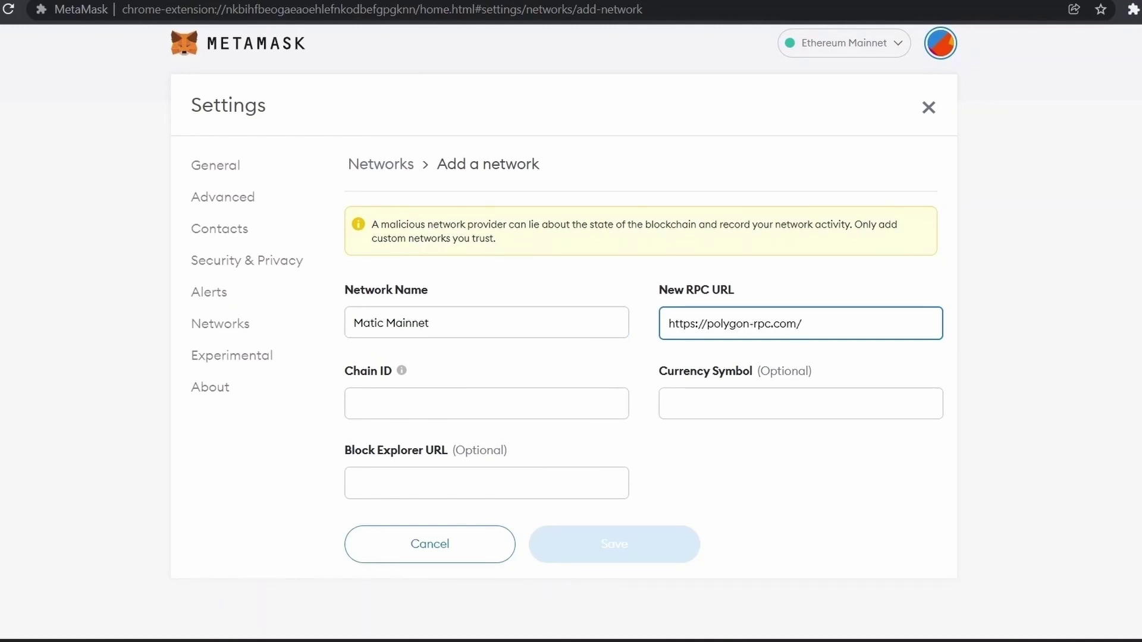
- Copy the chain ID 137 from the Word notes into the MetaMask network form
key(alt+Tab)
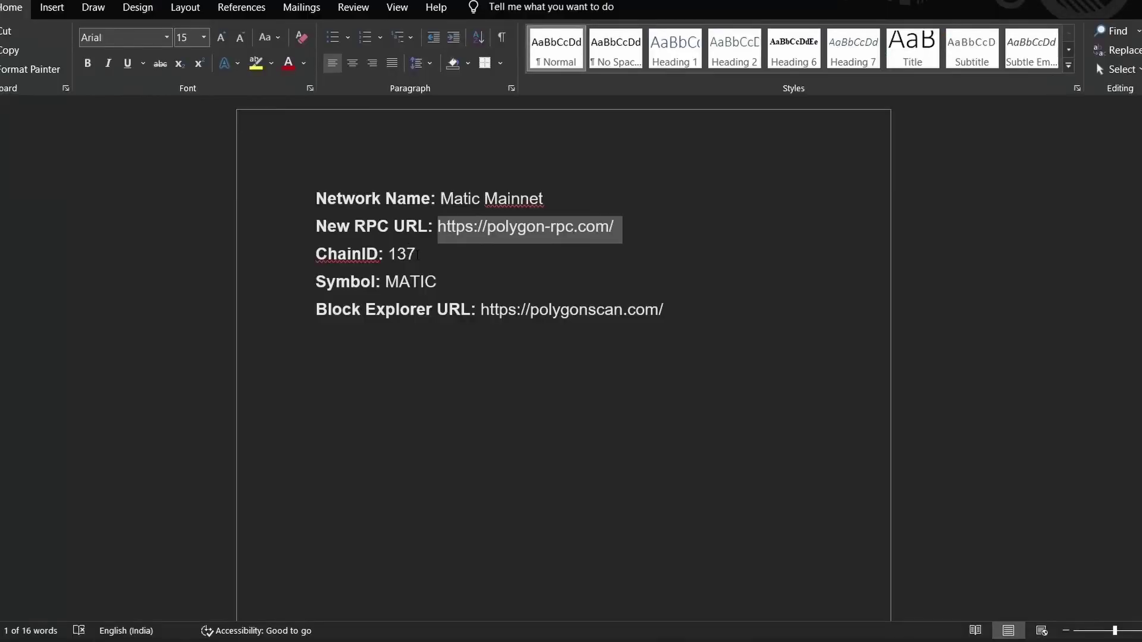
drag(418, 254, 391, 256)
key(alt+Tab)
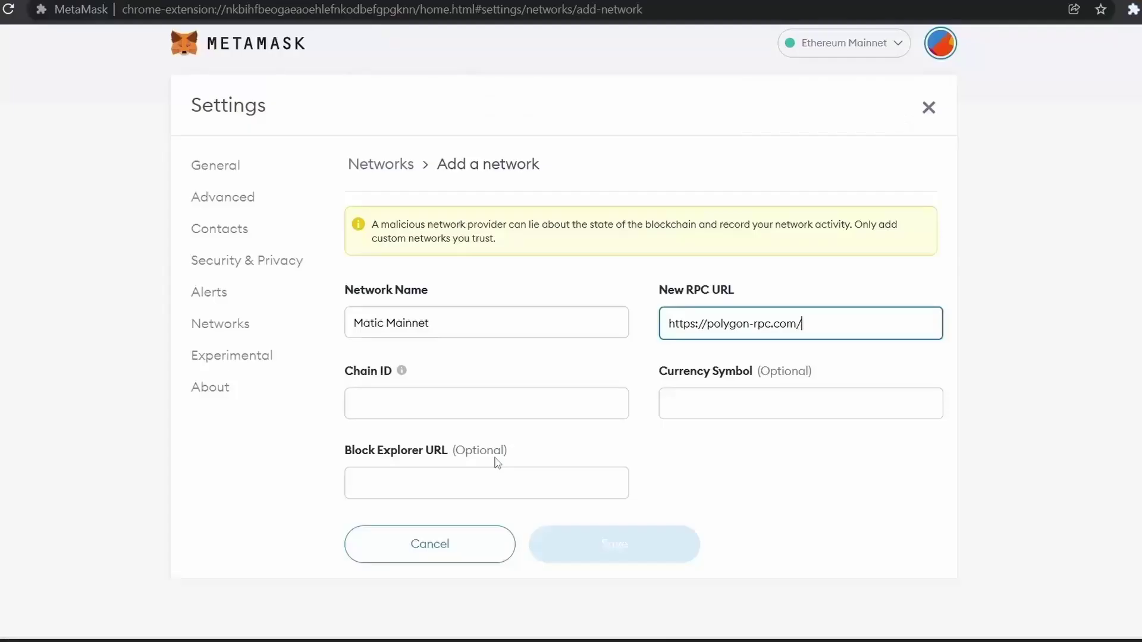
click(400, 408)
key(ctrl+v)
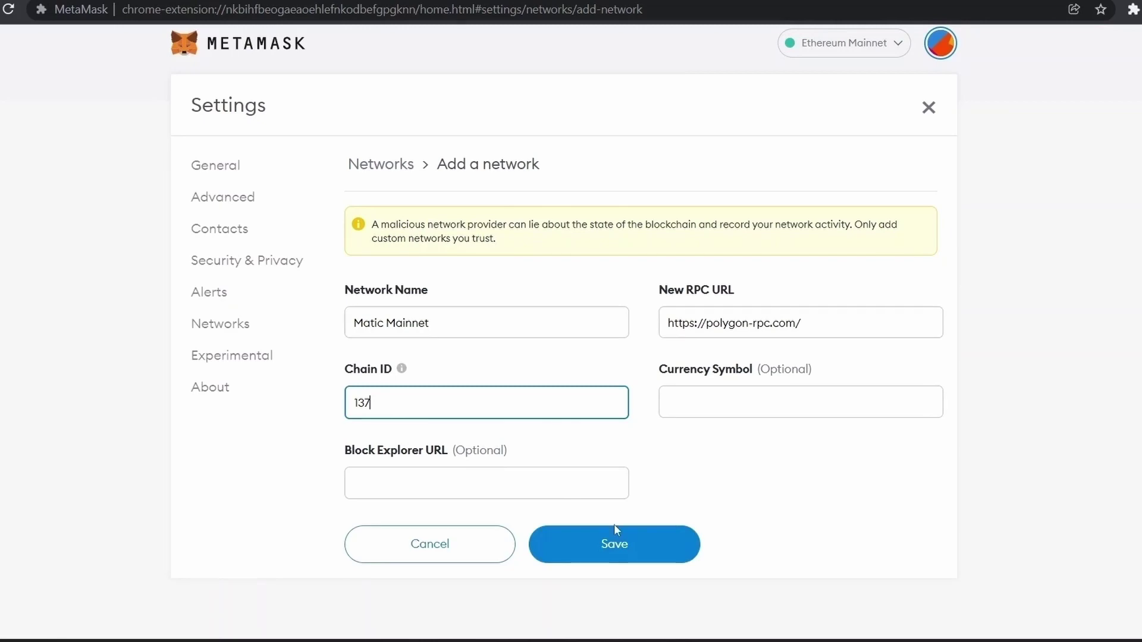
- Copy the currency symbol MATIC from the Word notes into the MetaMask network form
key(alt+Tab)
double_click(410, 281)
key(ctrl+c)
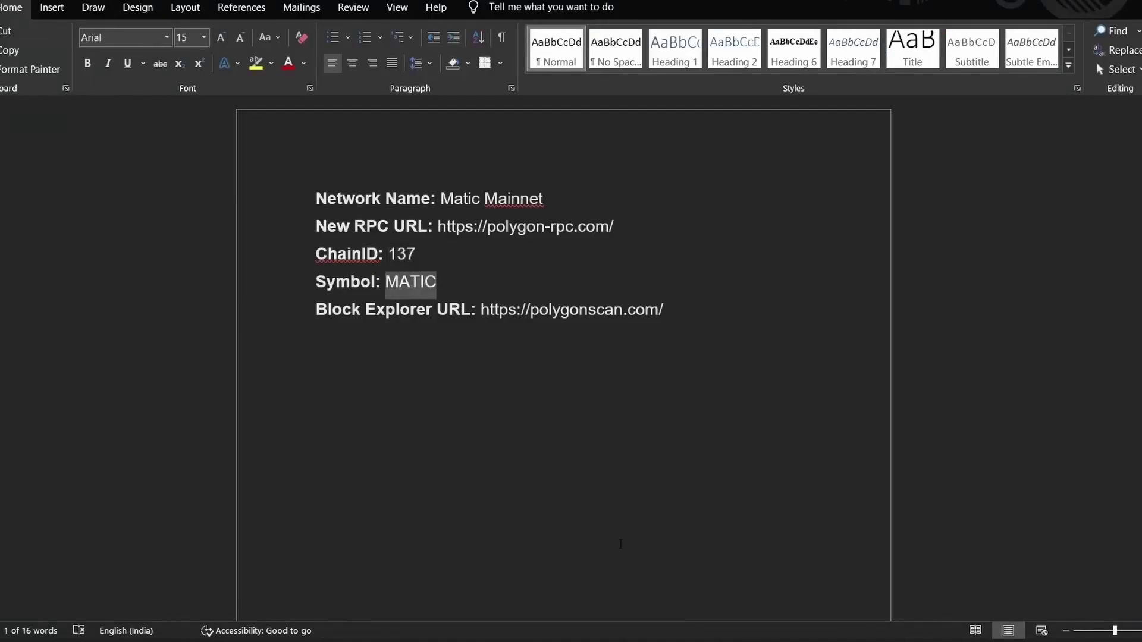
key(alt+Tab)
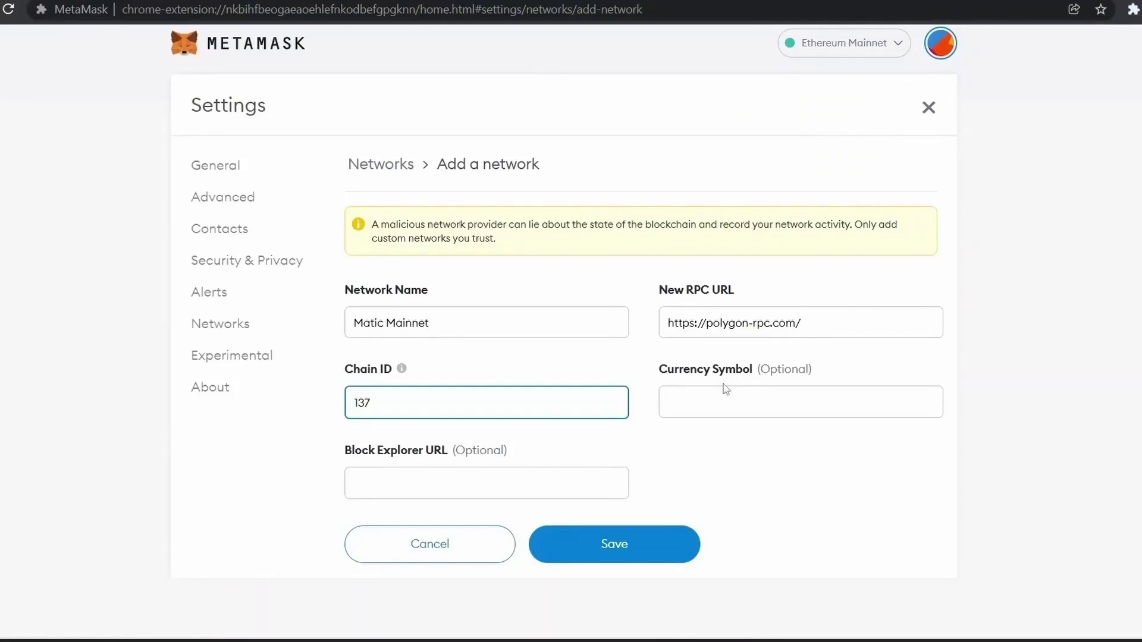
click(725, 392)
key(ctrl+v)
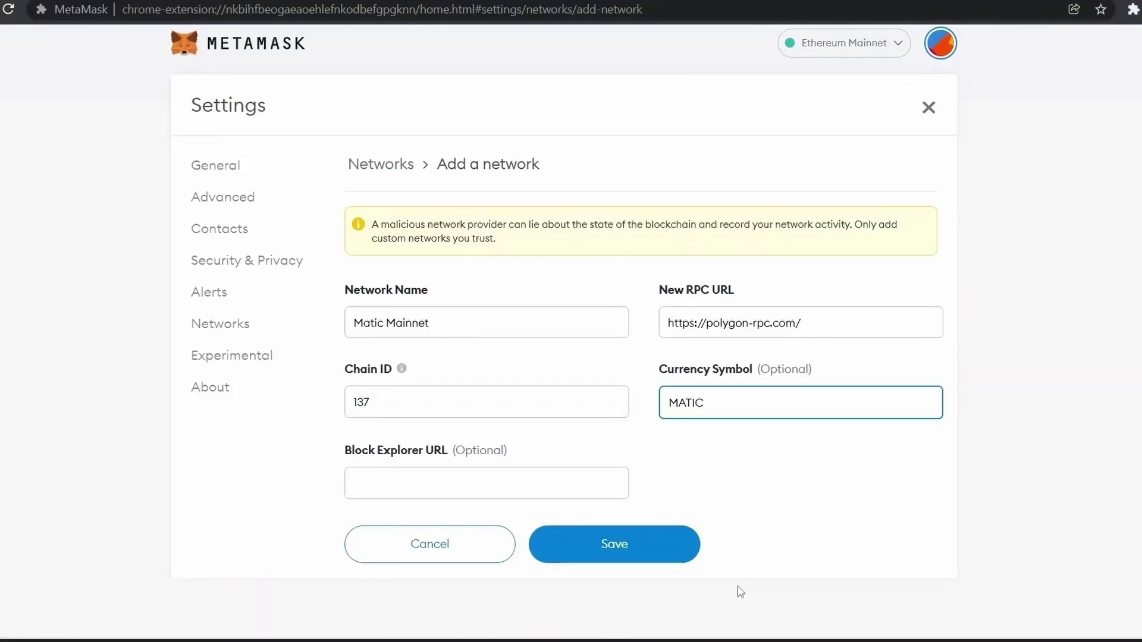
key(alt+Tab)
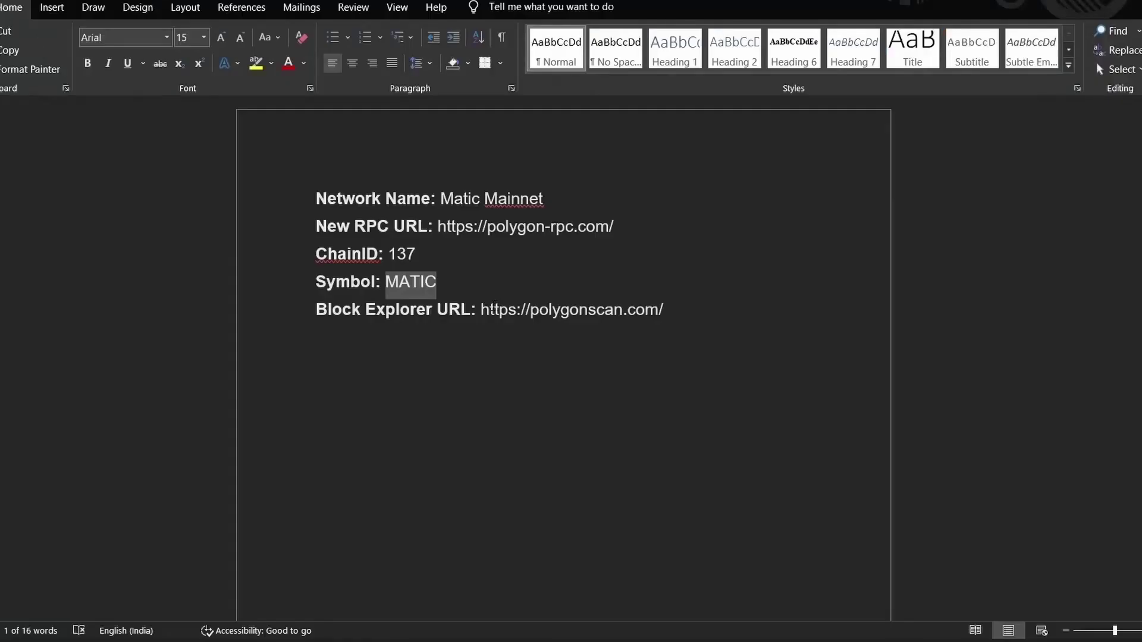
drag(663, 310, 485, 310)
key(ctrl+c)
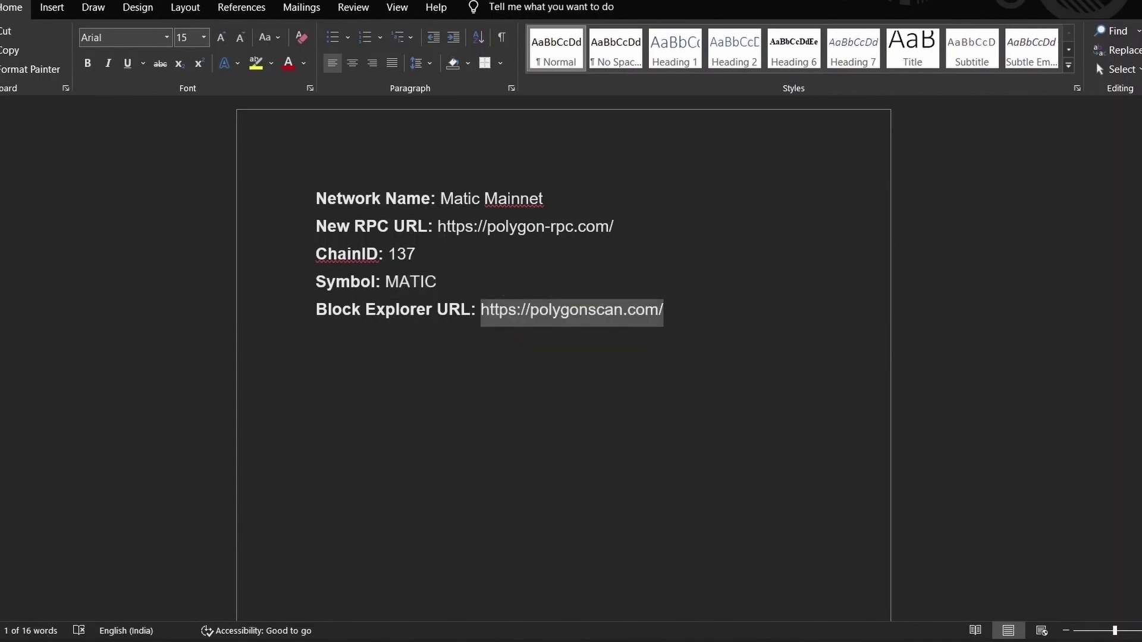
key(alt+Tab)
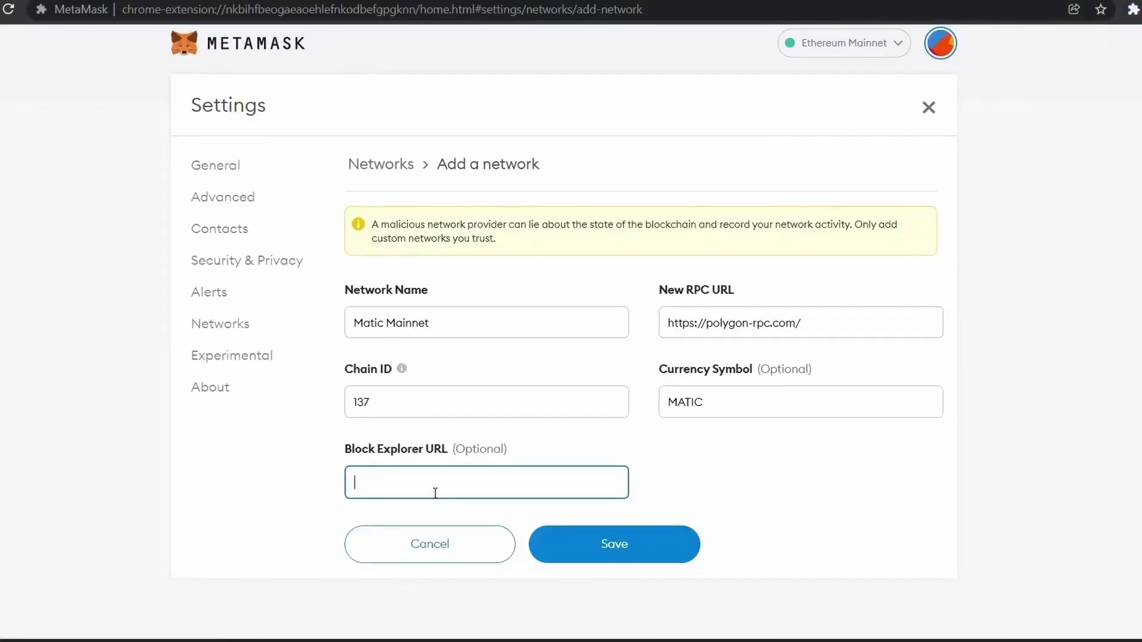
key(ctrl+v)
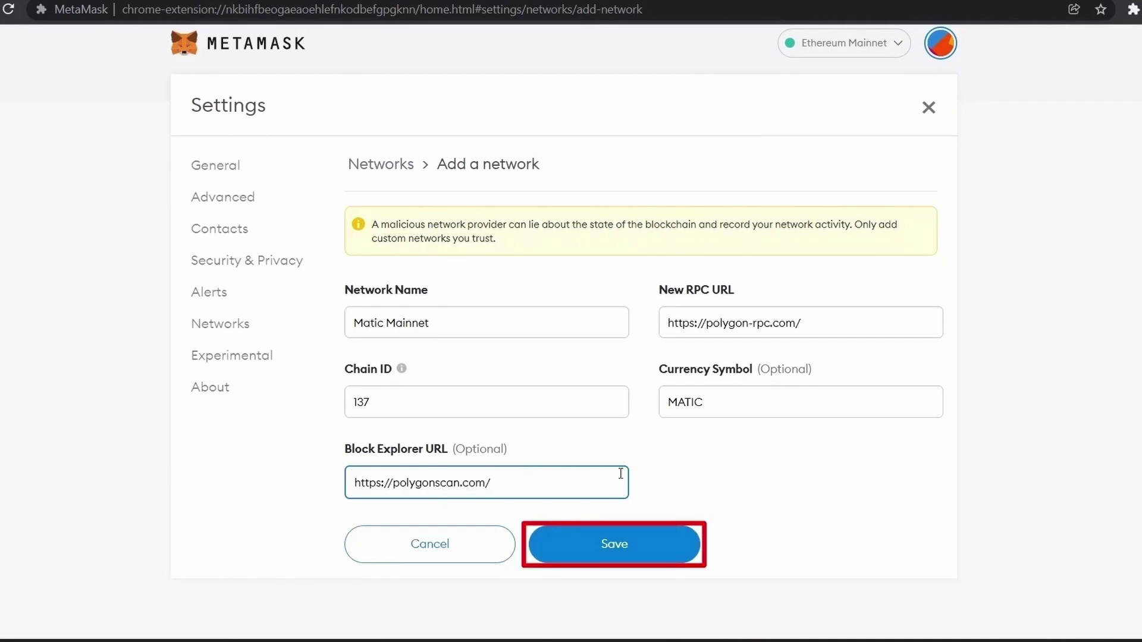
click(614, 544)
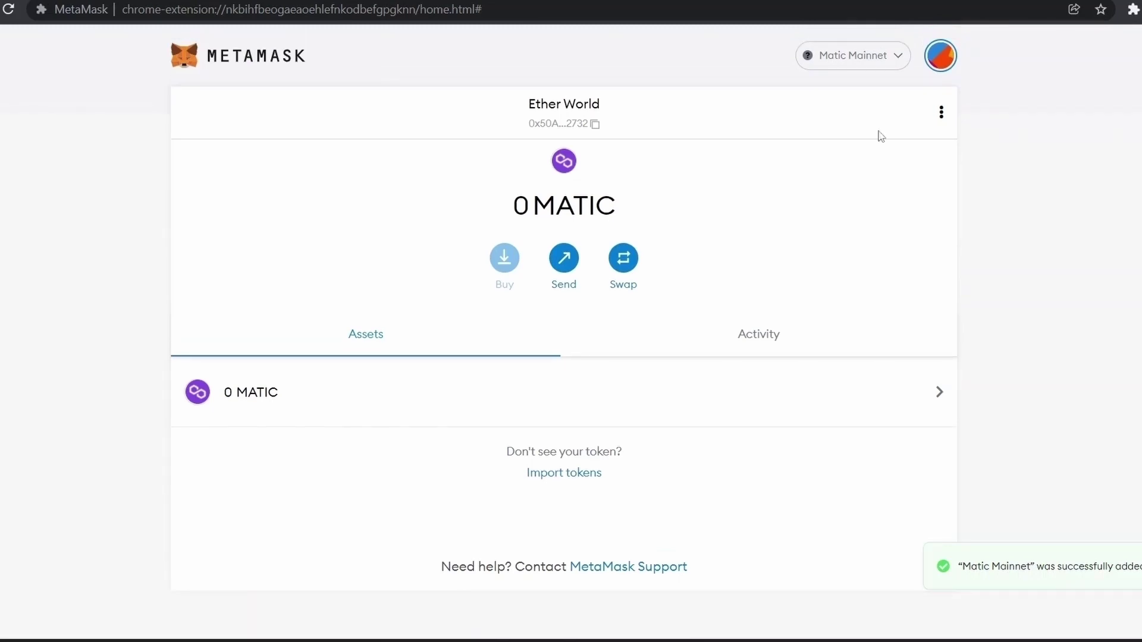
click(854, 59)
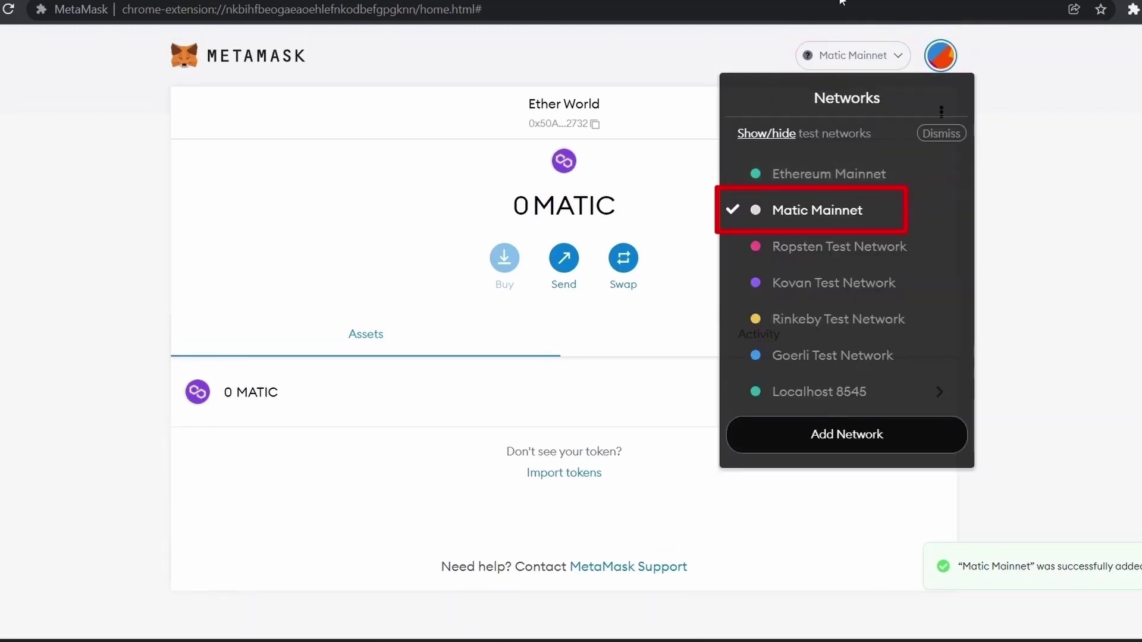